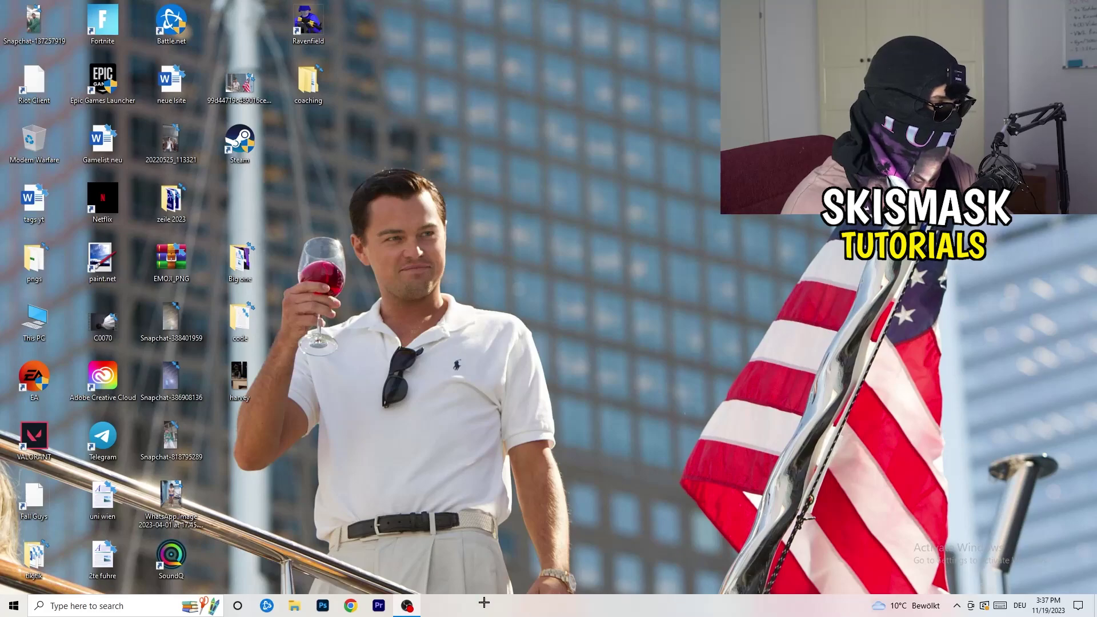
Launch Task Manager from the taskbar's right-click menu.
right_click(539, 606)
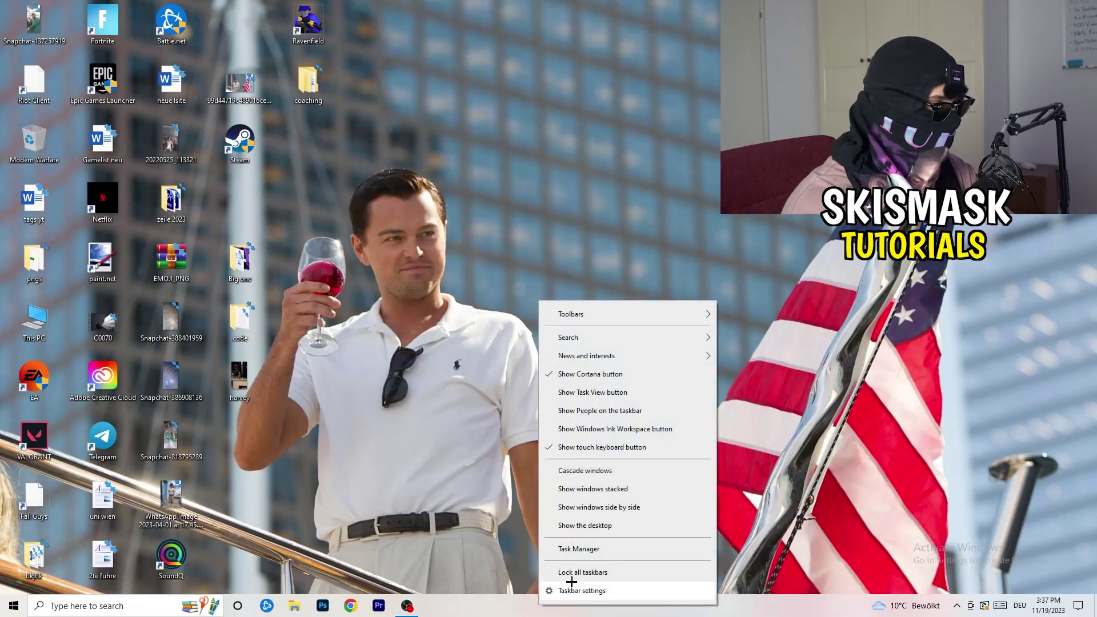
left_click(582, 547)
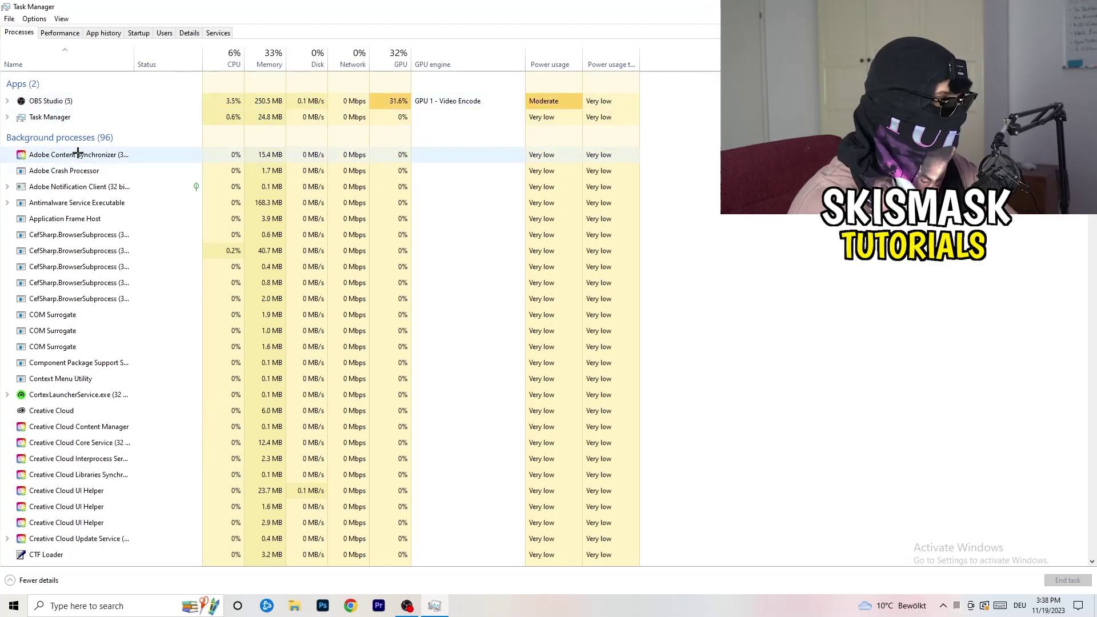
right_click(281, 201)
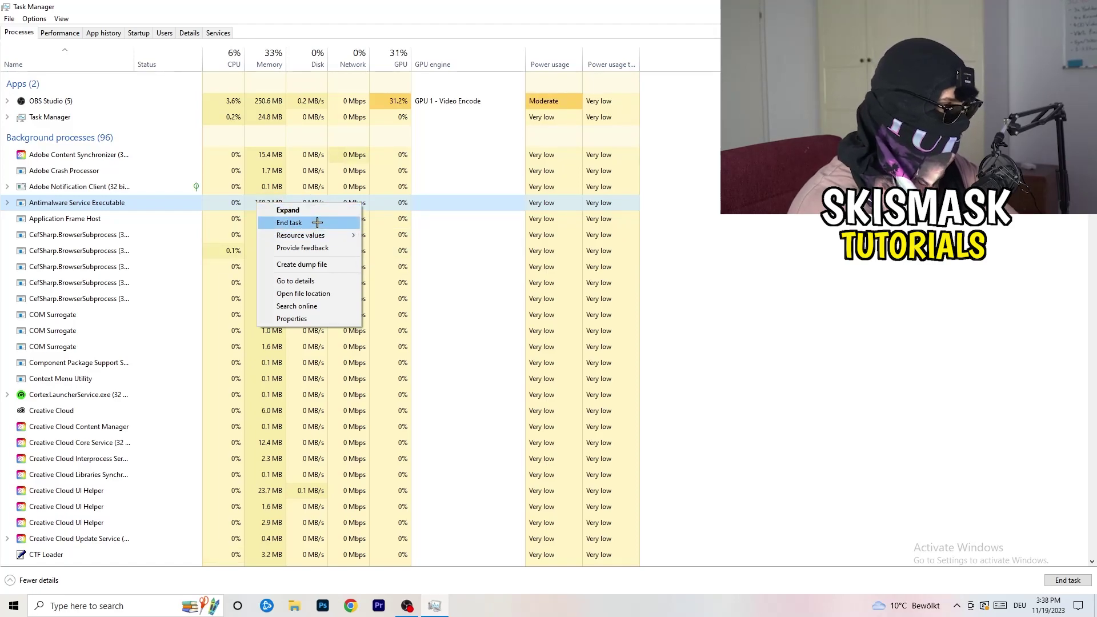
left_click(606, 189)
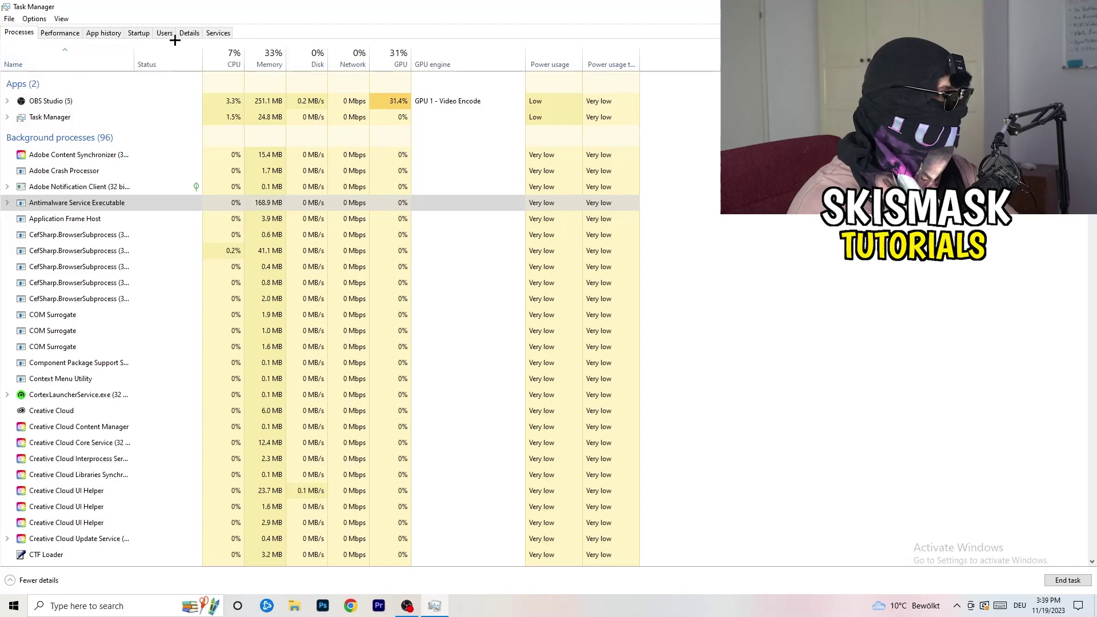
Inspect the Dropbox, EA and File Association Helper startup entries, leaving each status unchanged.
left_click(140, 33)
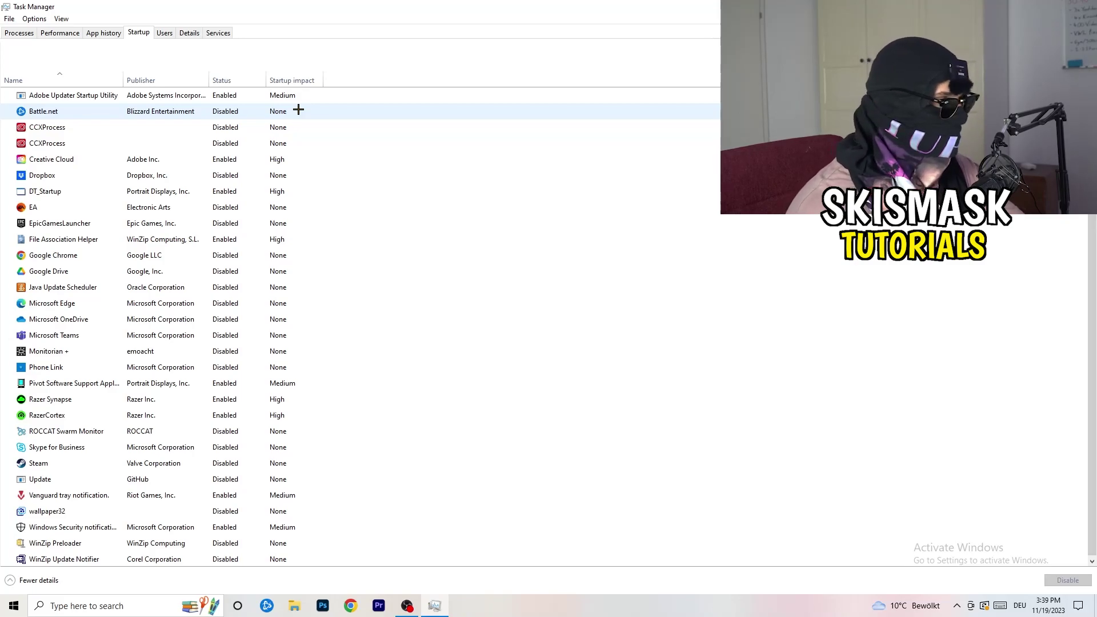
right_click(228, 173)
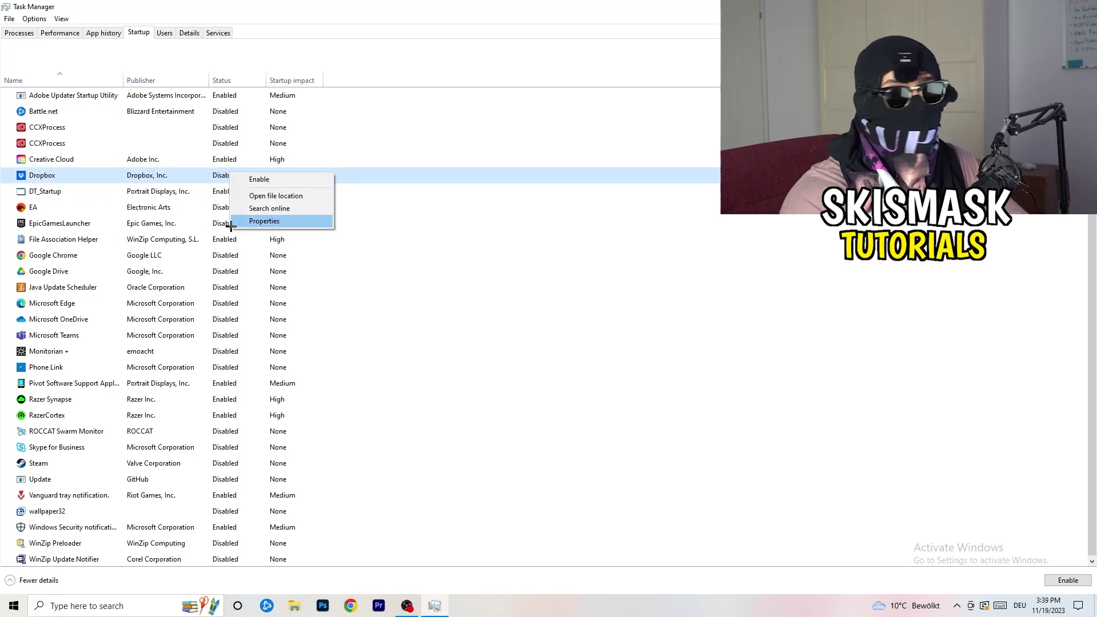
right_click(109, 210)
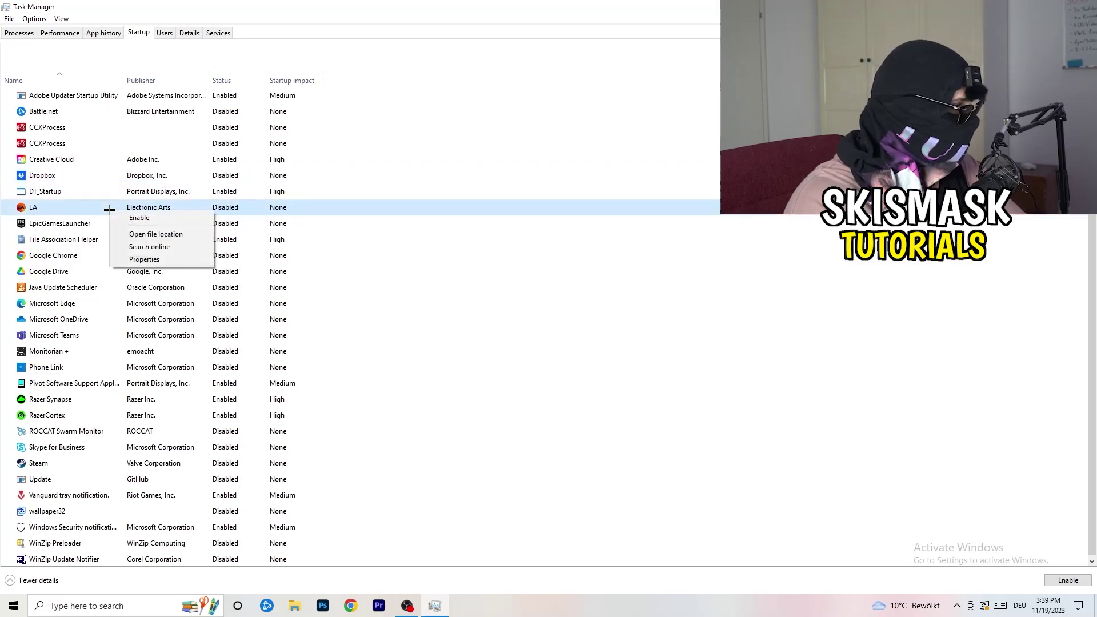
left_click(729, 300)
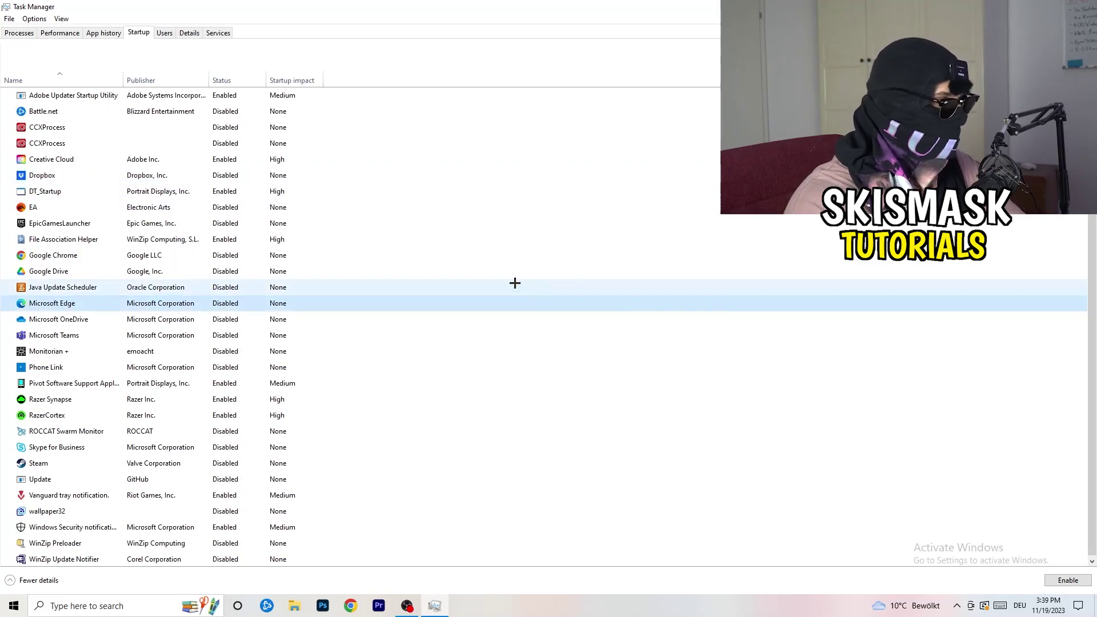
right_click(226, 243)
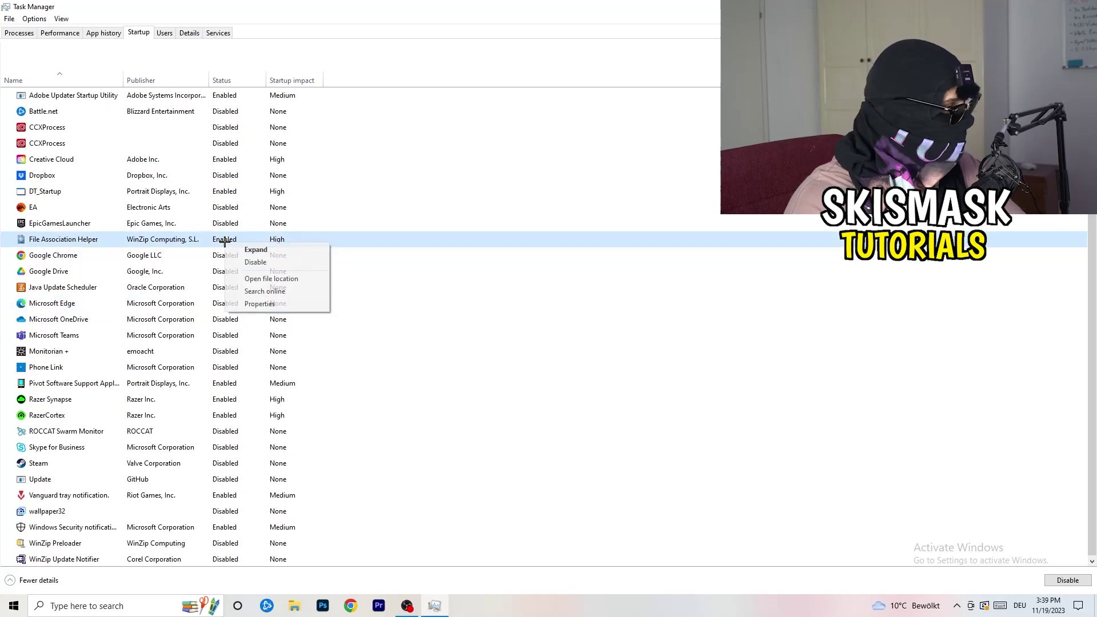
left_click(492, 286)
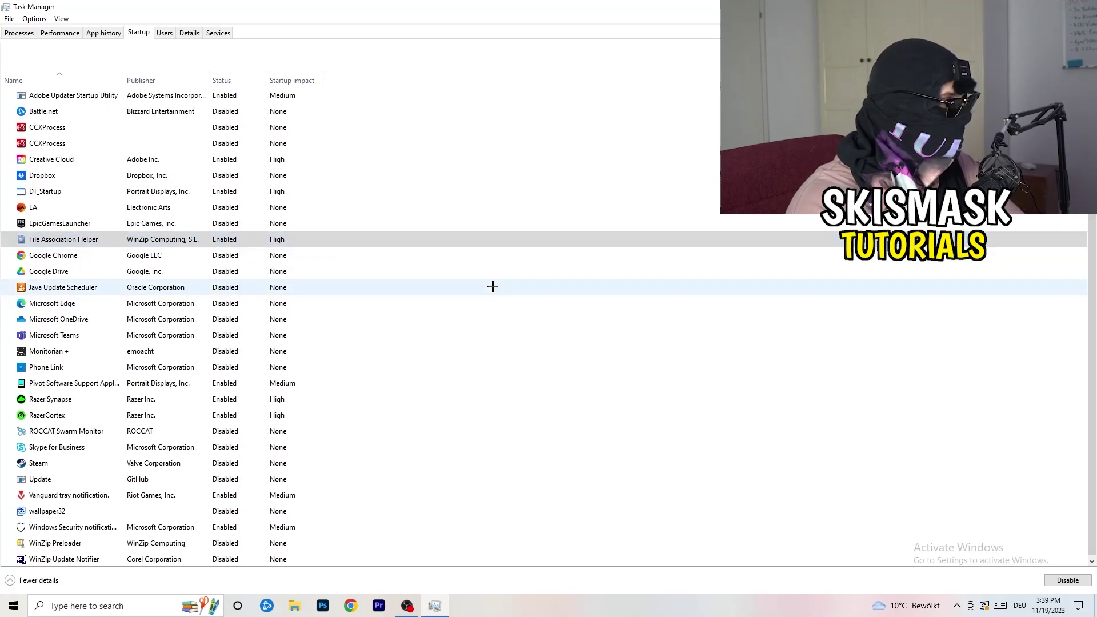
left_click(492, 287)
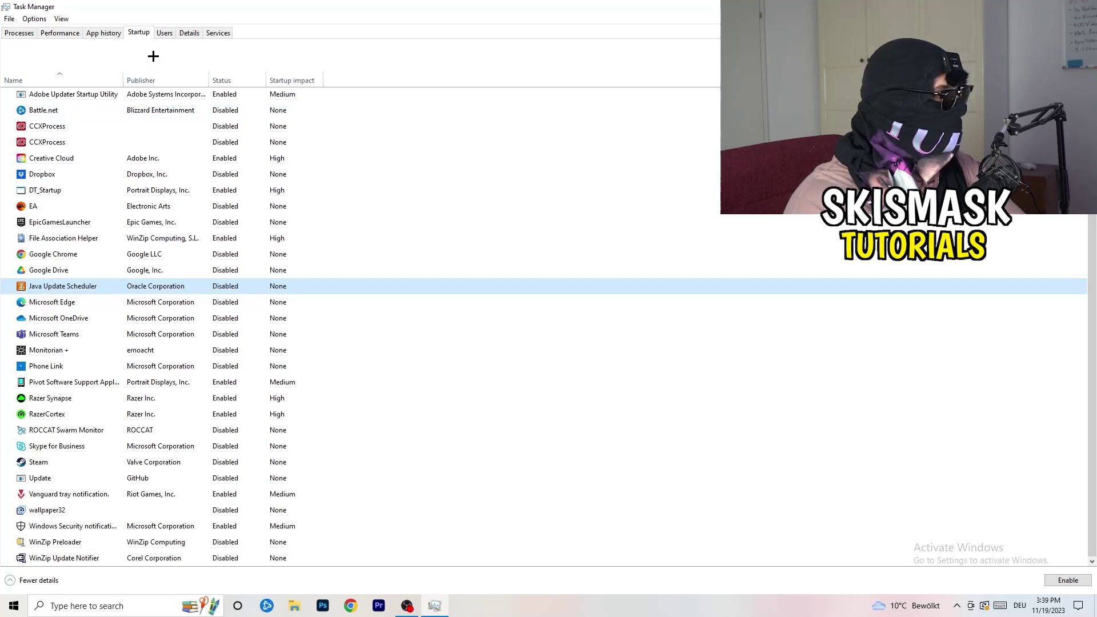
left_click(62, 33)
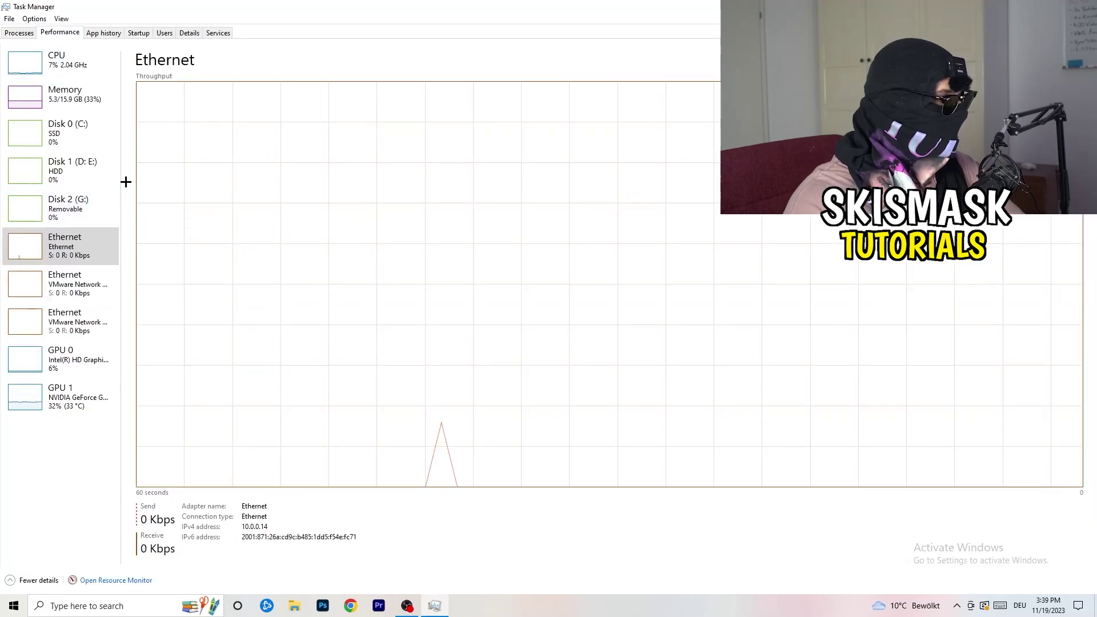
In Details, check the Dropbox crash handler's Set priority options, leaving it at Normal.
left_click(191, 33)
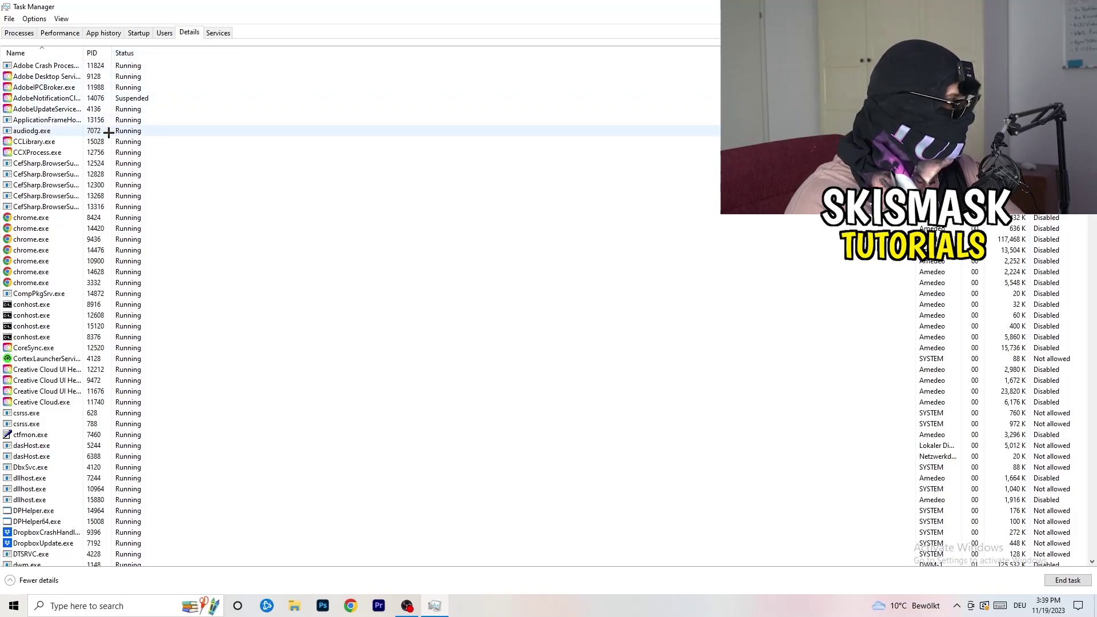
scroll(118, 276, "down", 6)
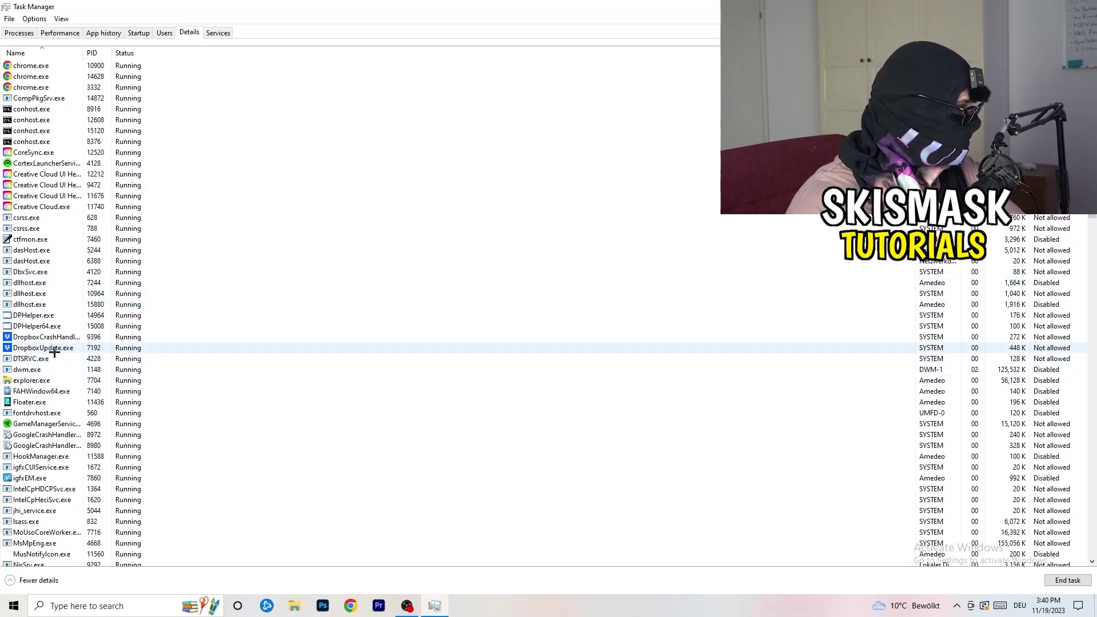
right_click(44, 338)
right_click(92, 333)
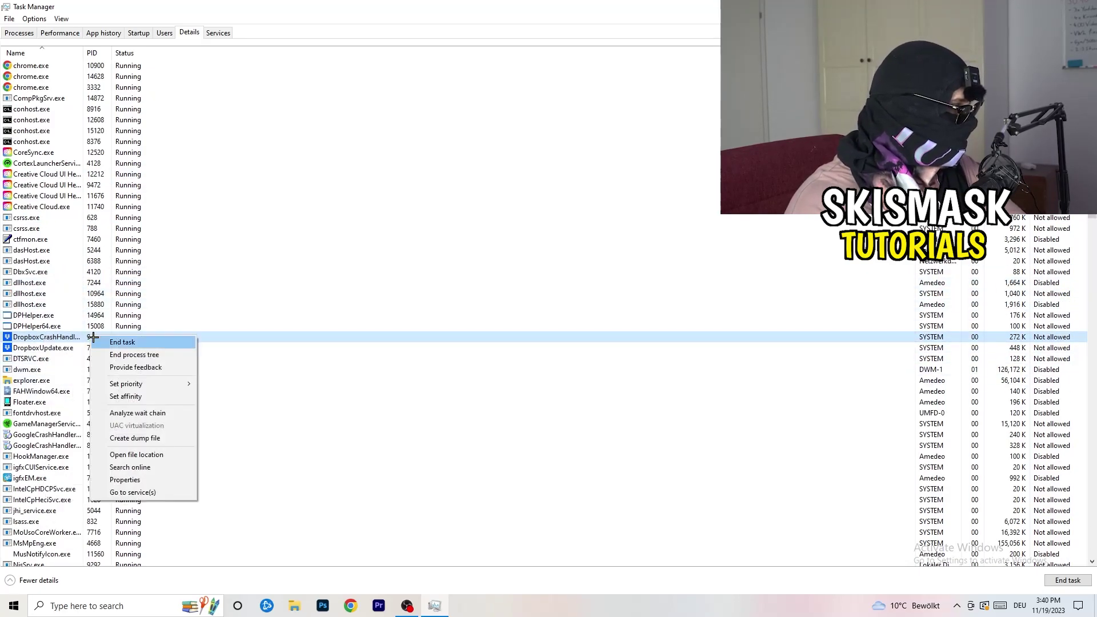
right_click(86, 337)
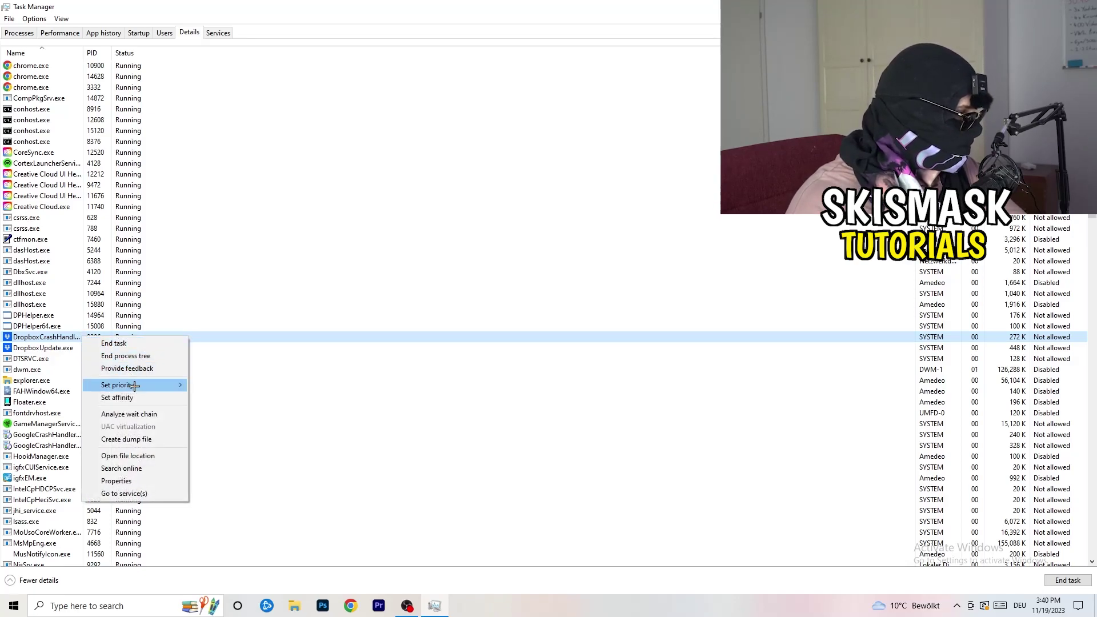
mouse_move(135, 386)
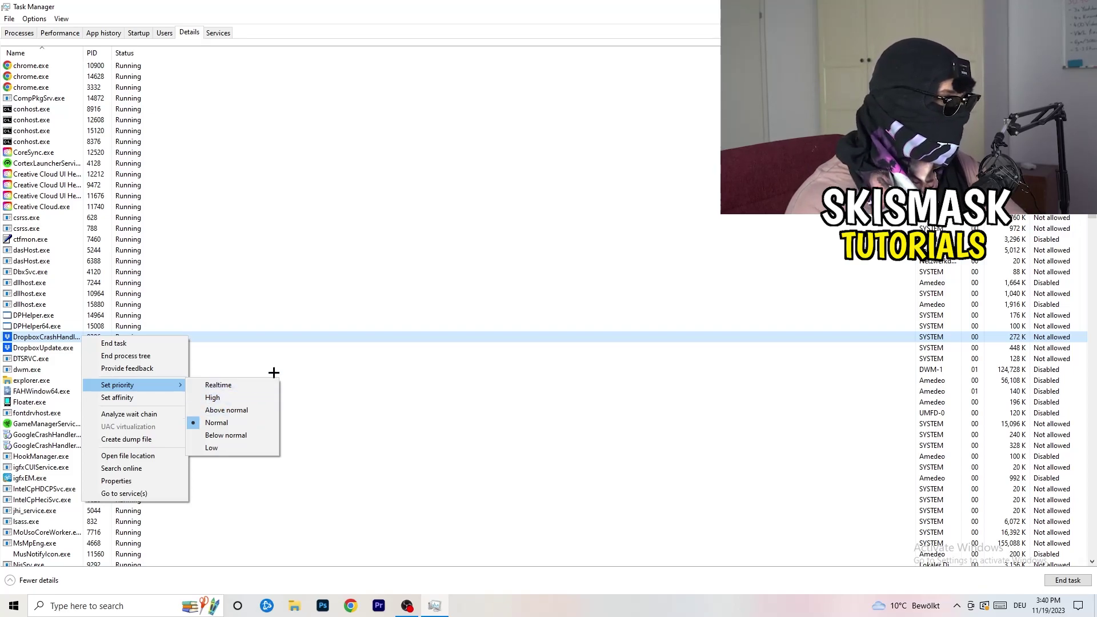
left_click(496, 76)
Close Task Manager and launch Settings by searching 'sett' from the Start menu.
key("alt+F4")
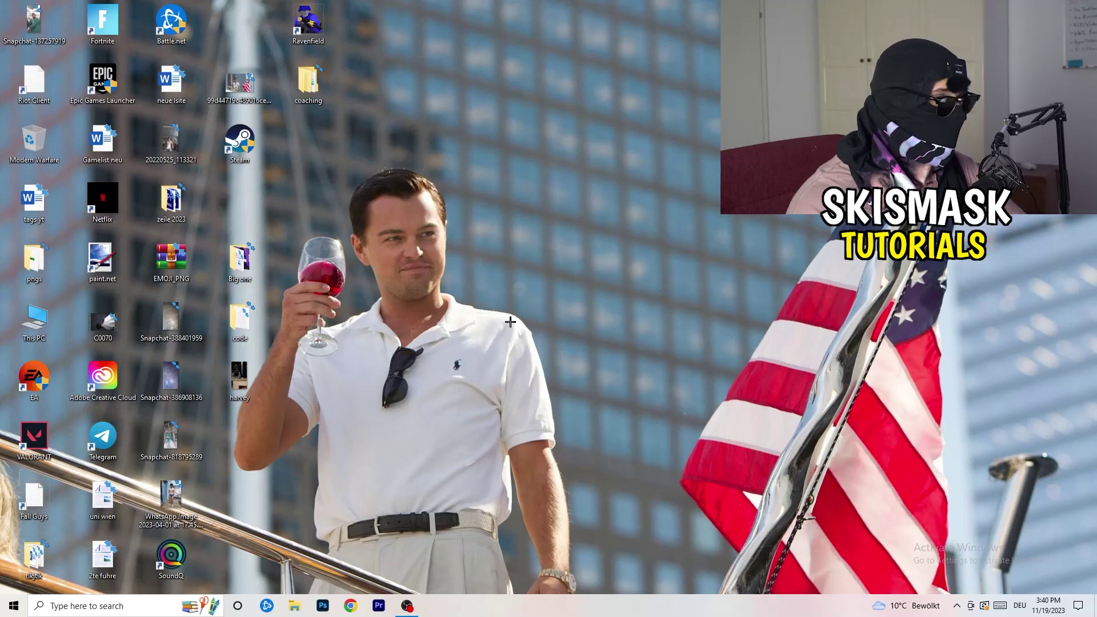
key("super")
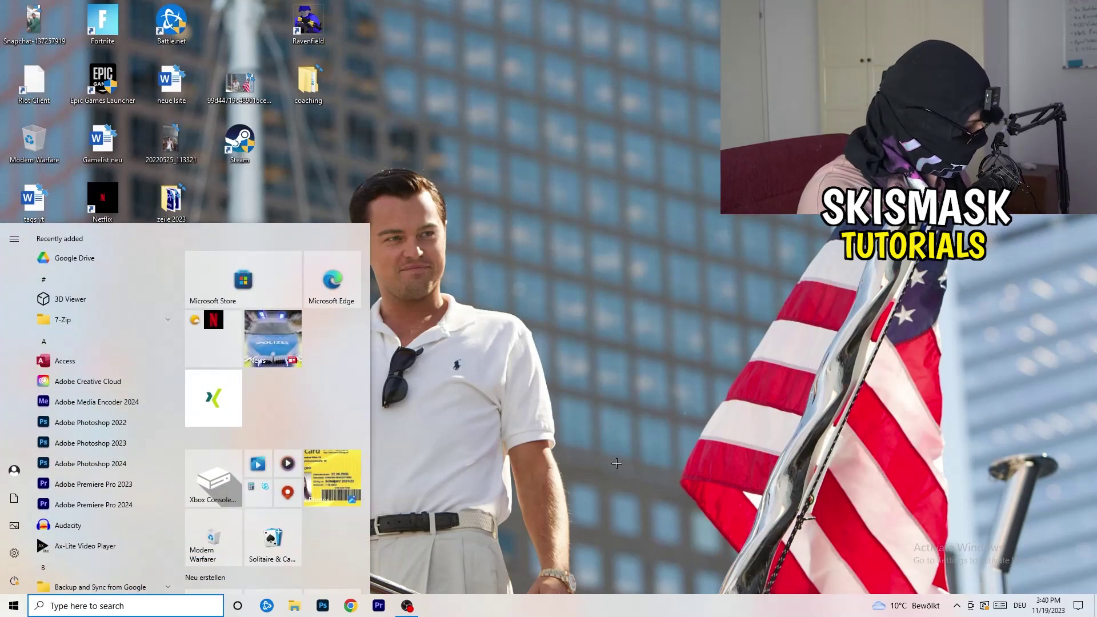
type("sett")
key("Return")
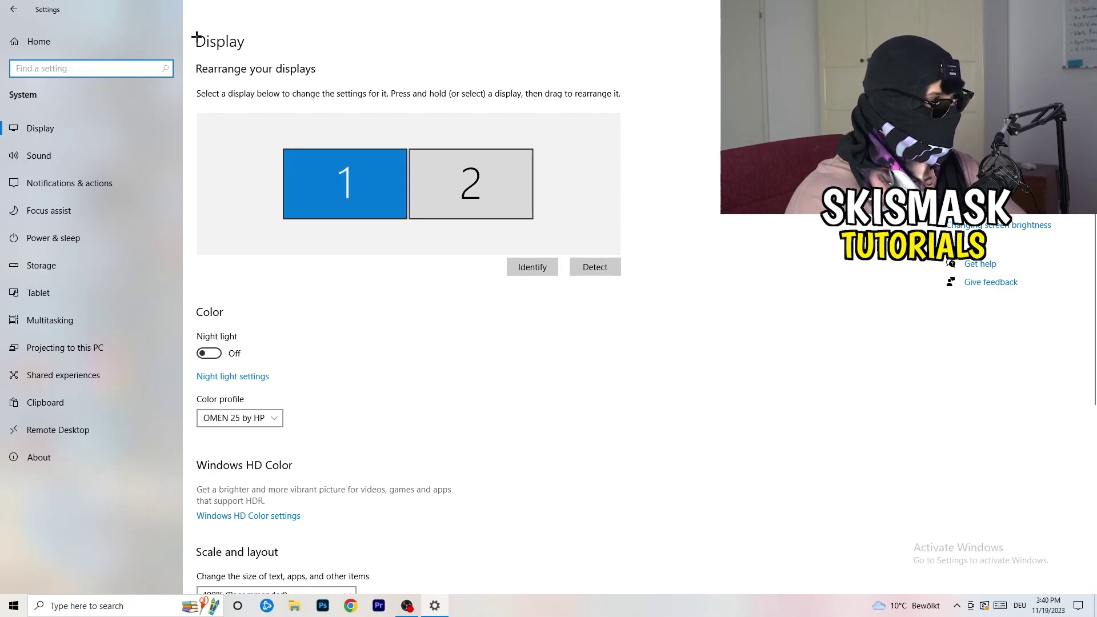
Review the Display scale choices, keeping the scale at 100%.
left_click(221, 44)
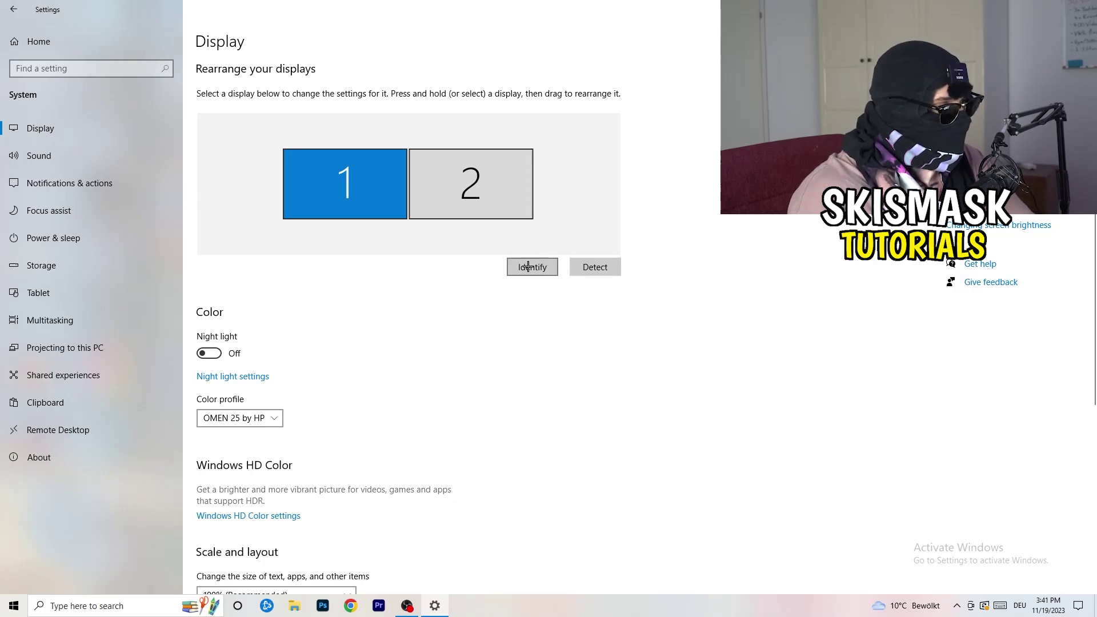
scroll(387, 311, "down", 1)
scroll(387, 311, "up", 1)
scroll(388, 314, "down", 3)
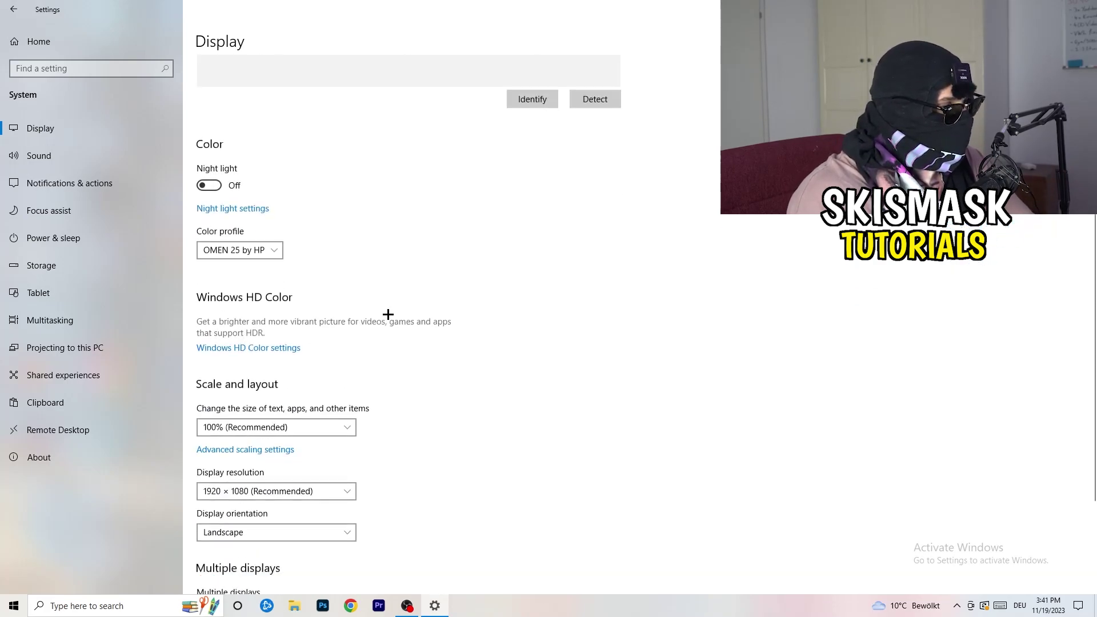
scroll(388, 314, "down", 2)
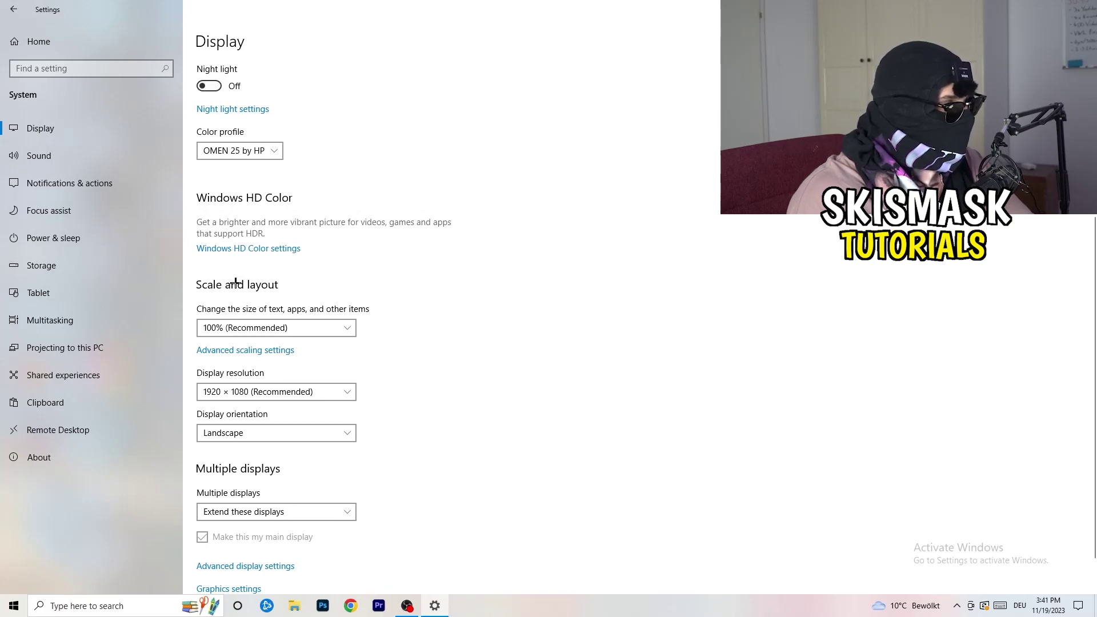
left_click(338, 325)
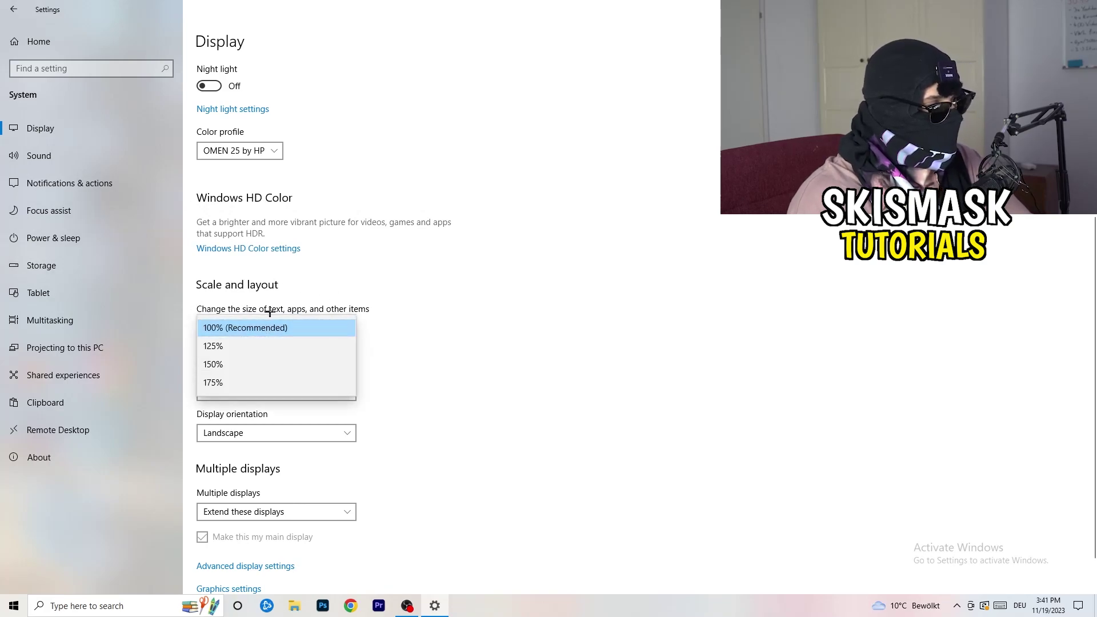
left_click(387, 308)
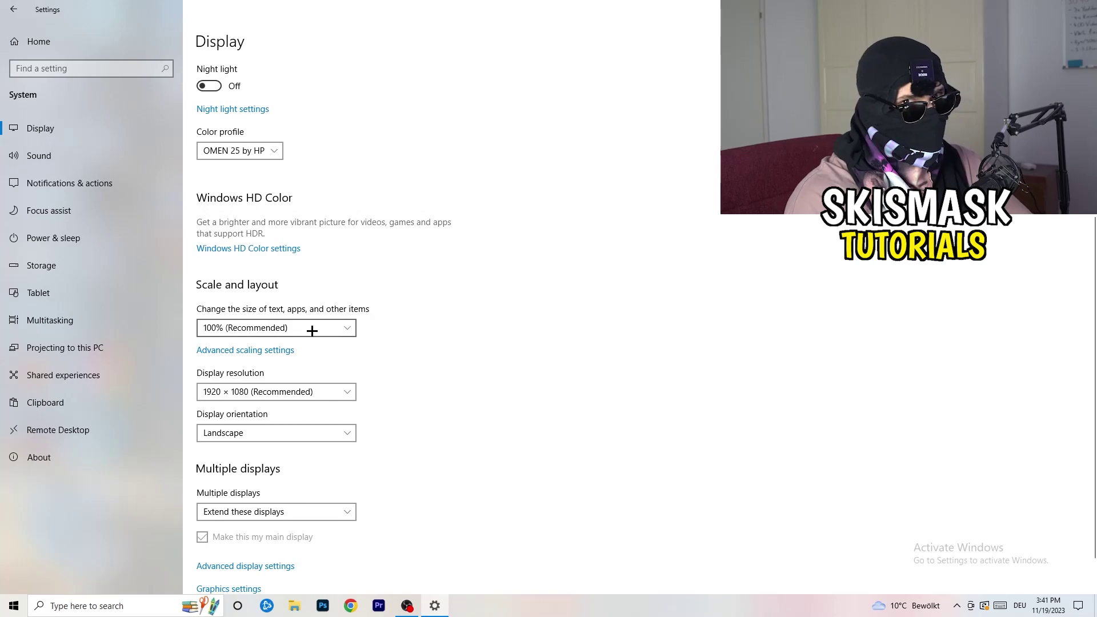
scroll(311, 330, "down", 1)
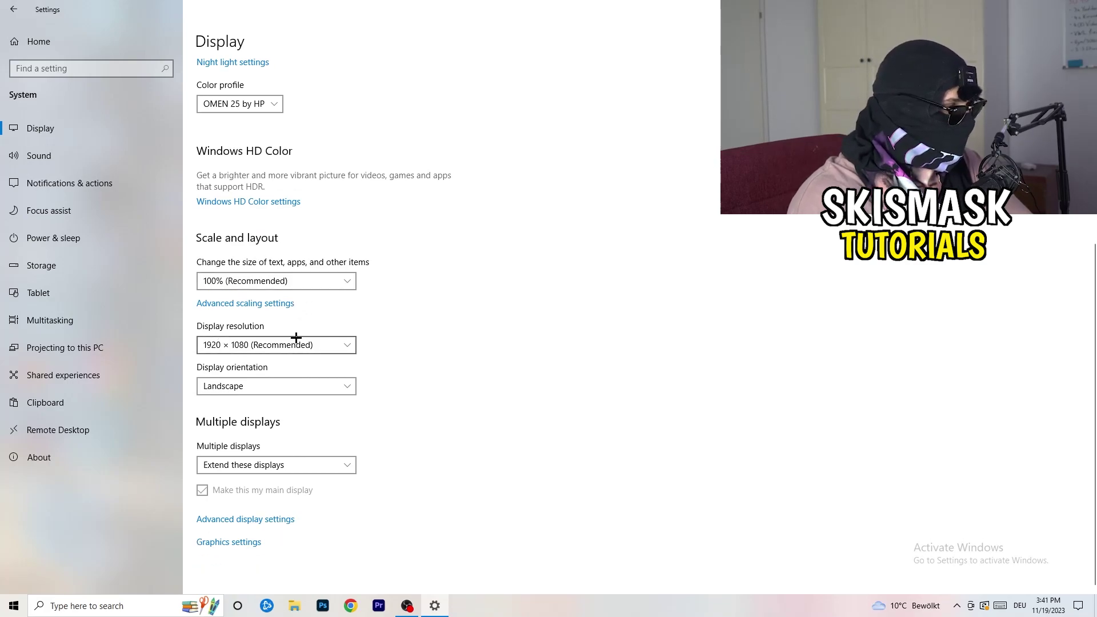
key("space")
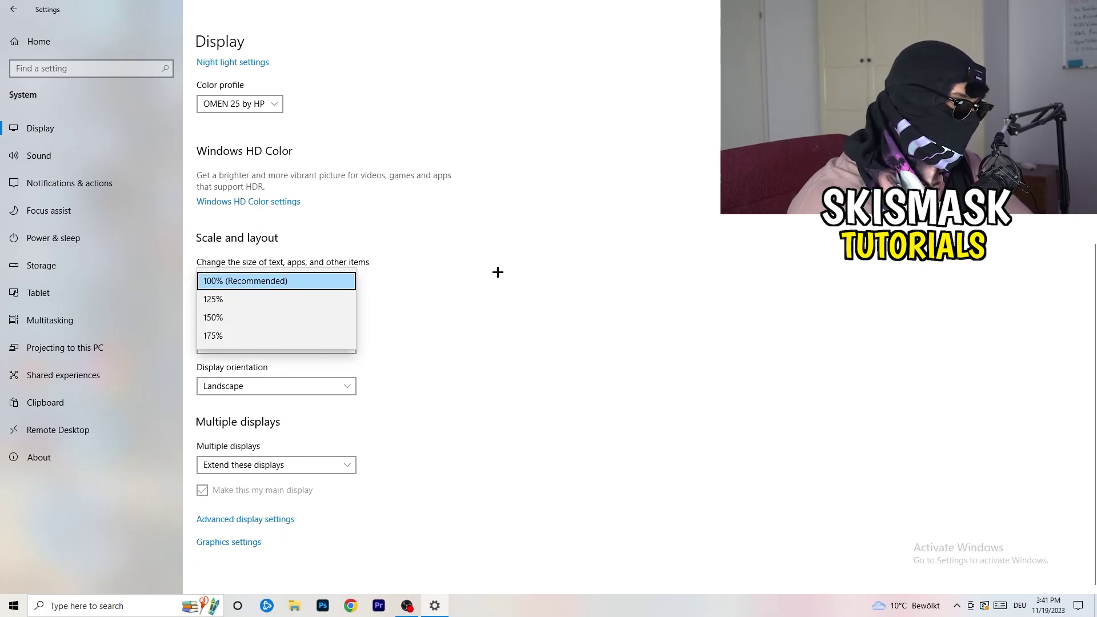
left_click(498, 273)
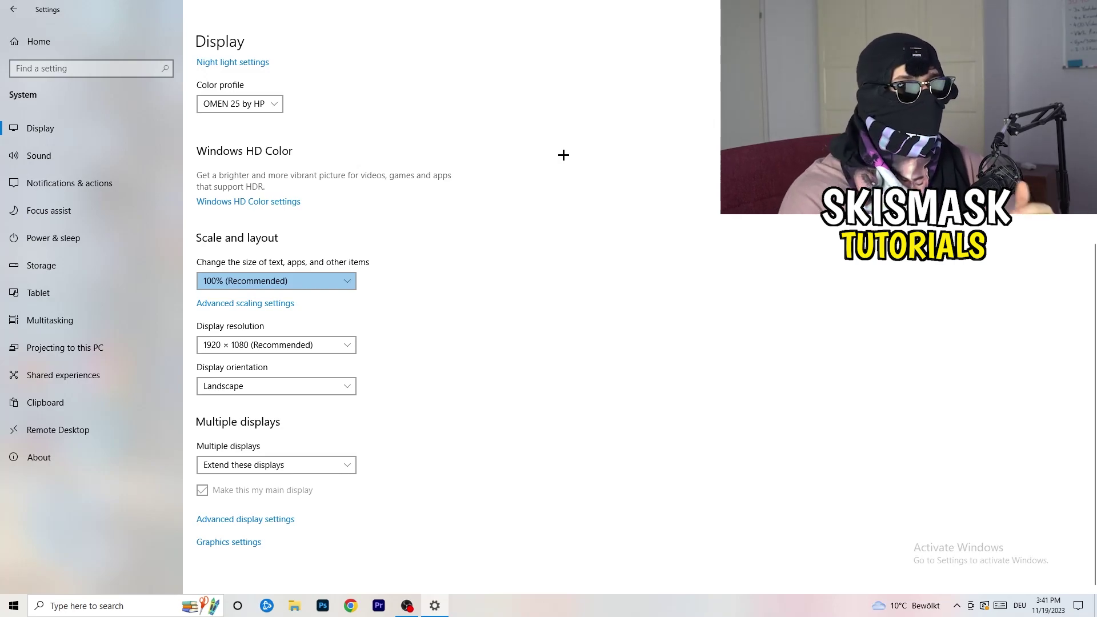
Check the display resolutions, keeping 1920 × 1080, and go to Storage.
left_click(343, 345)
left_click(396, 325)
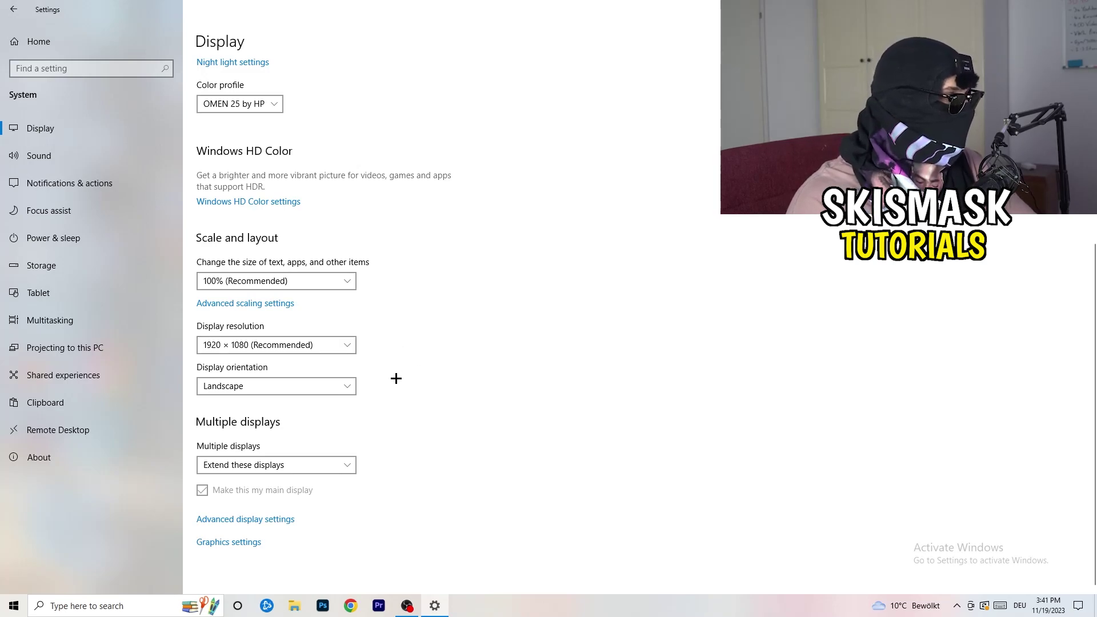
left_click(81, 256)
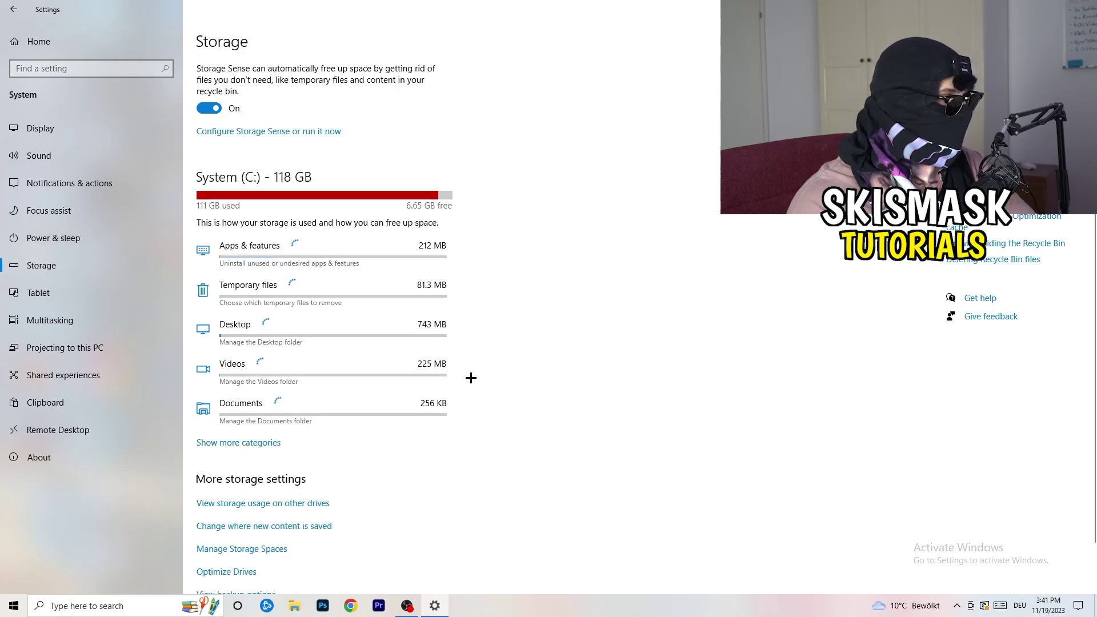
Stop Storage Sense deleting unused temporary app files, keeping Every week and 14 days.
scroll(473, 372, "down", 1)
scroll(412, 323, "up", 1)
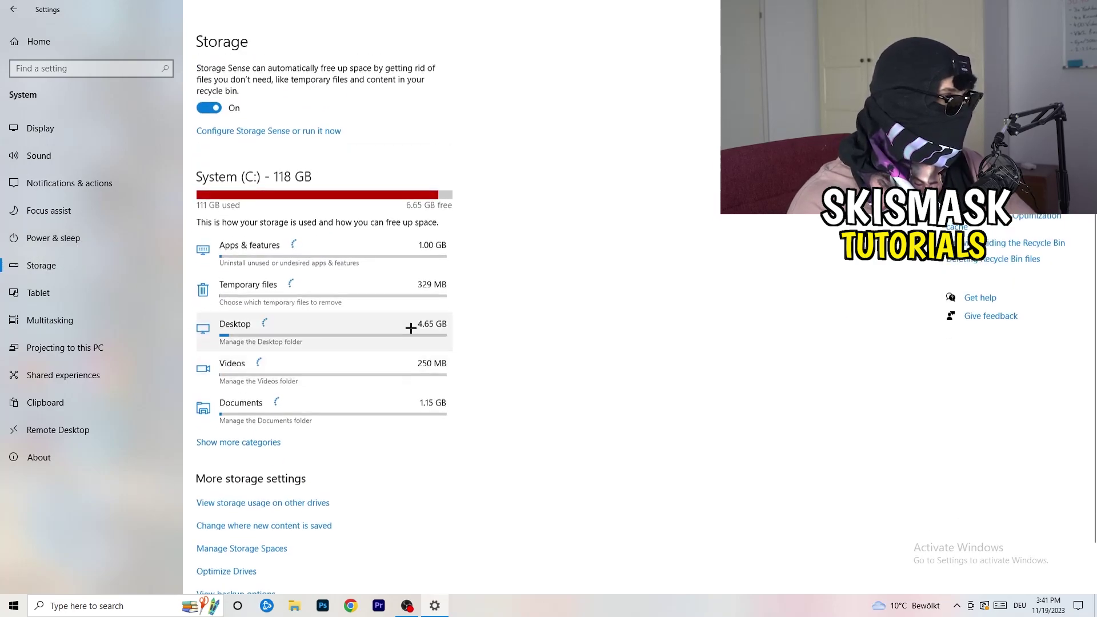
left_click(240, 132)
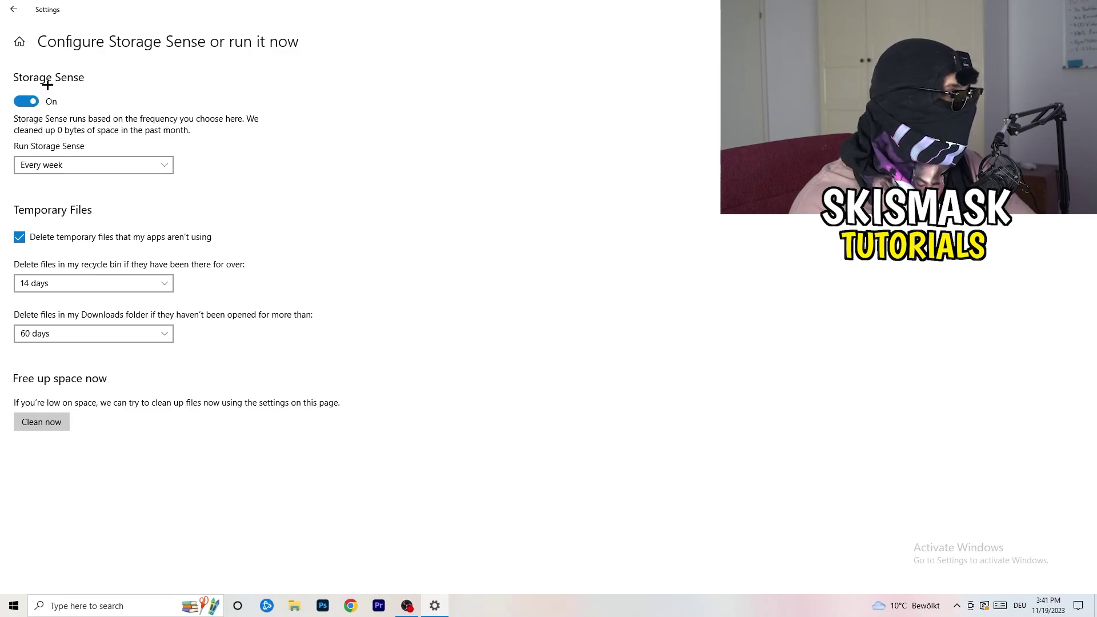
left_click(42, 165)
left_click(231, 206)
left_click(59, 242)
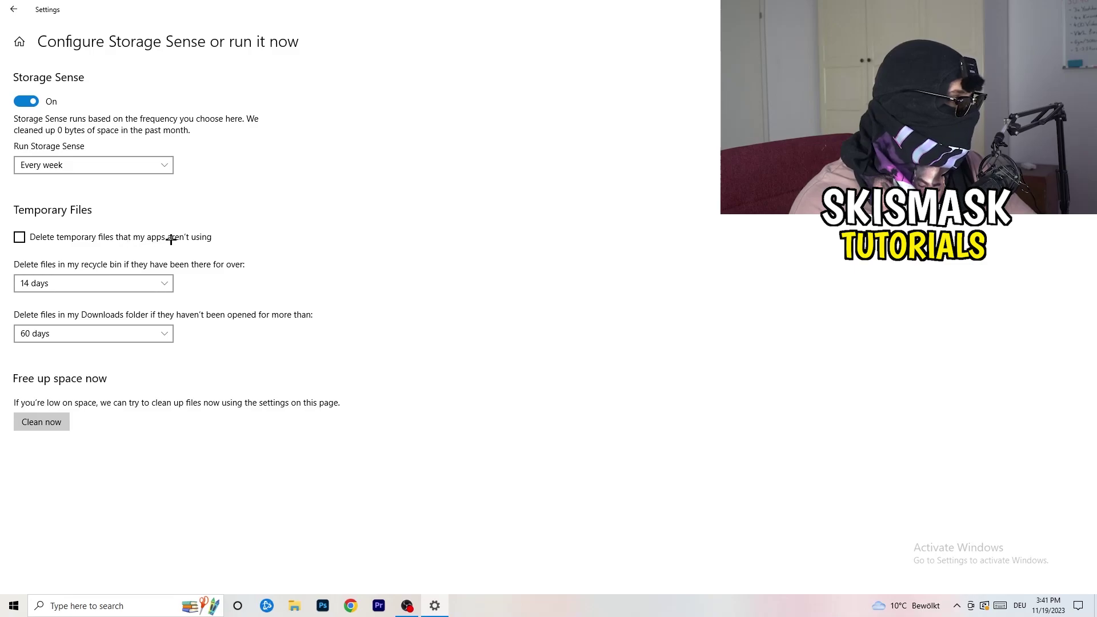
left_click(68, 280)
left_click(159, 350)
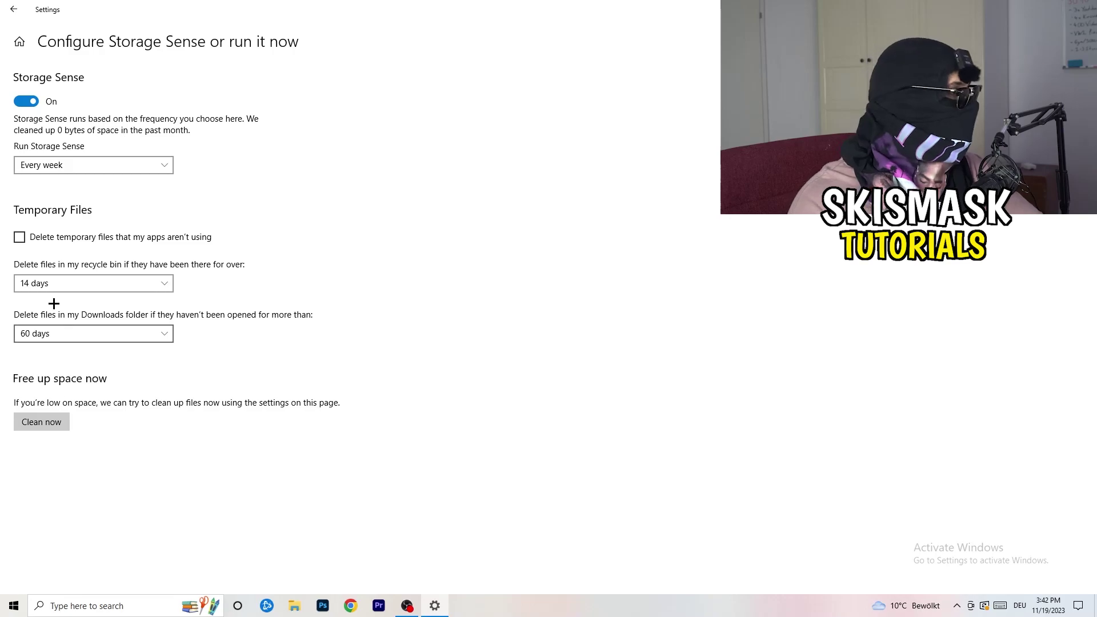
left_click(12, 9)
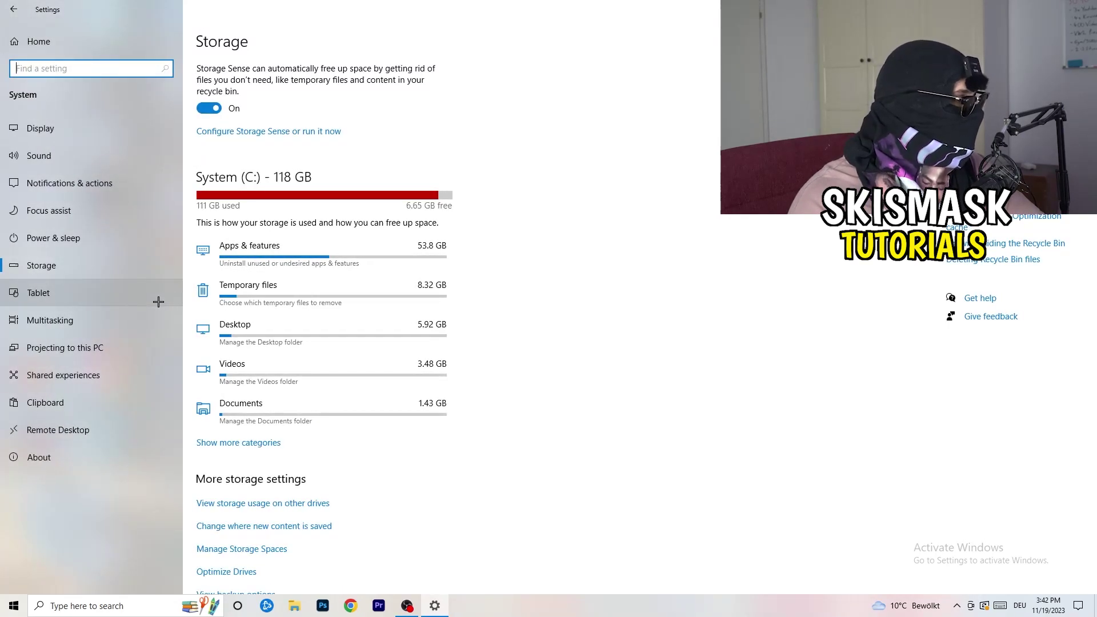
Review the additional power plans, keep Balanced active, and close Power Options and Settings.
left_click(128, 246)
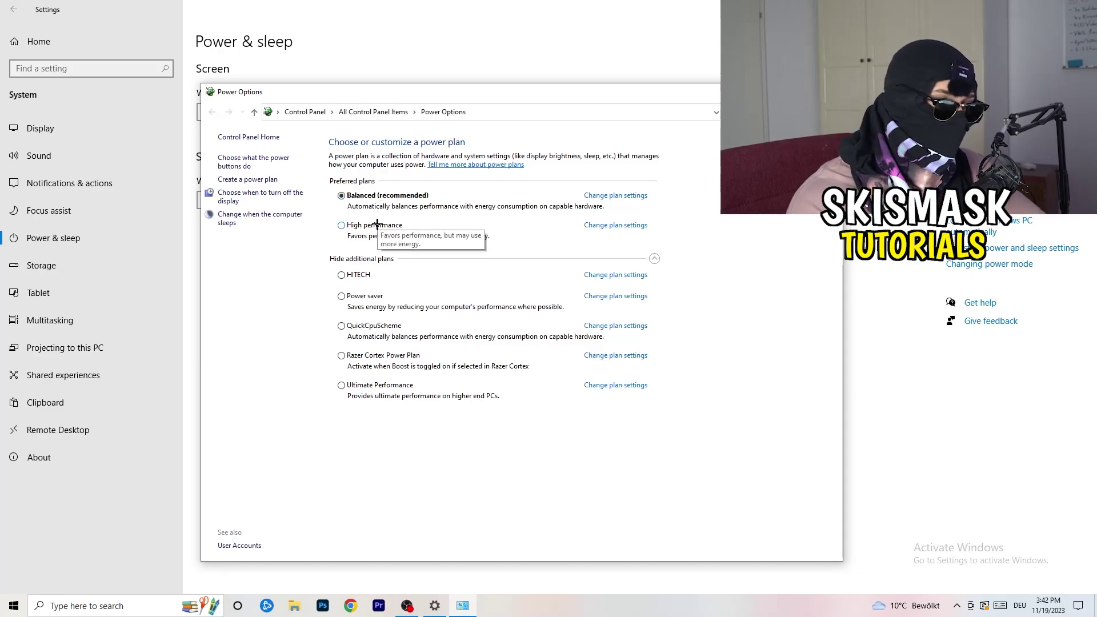
left_click(365, 261)
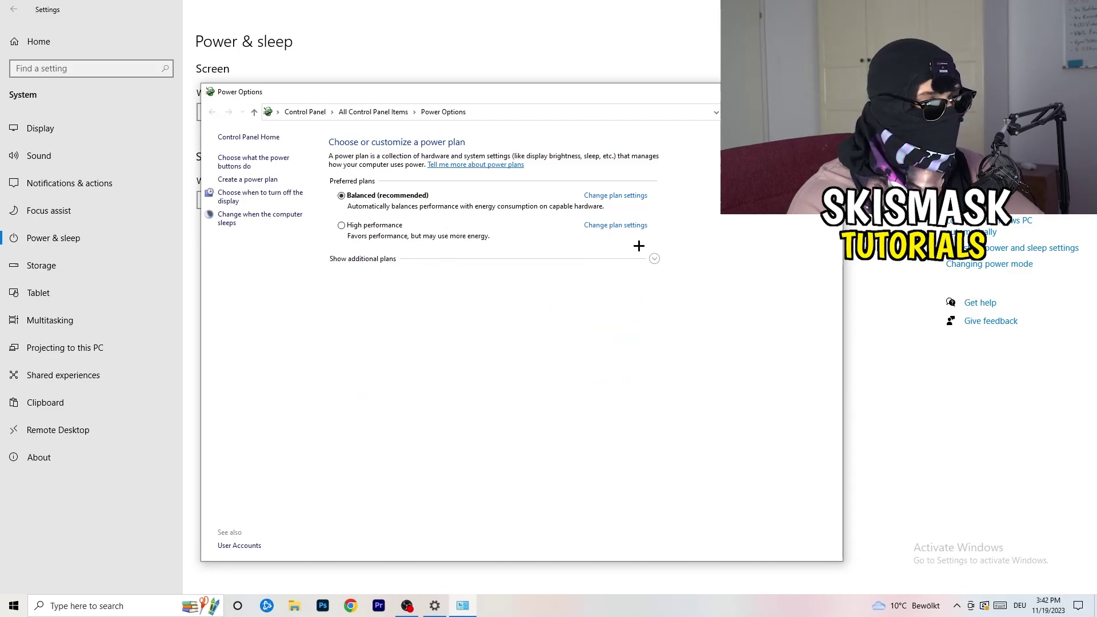
left_click(655, 258)
left_click(655, 258)
left_click(654, 259)
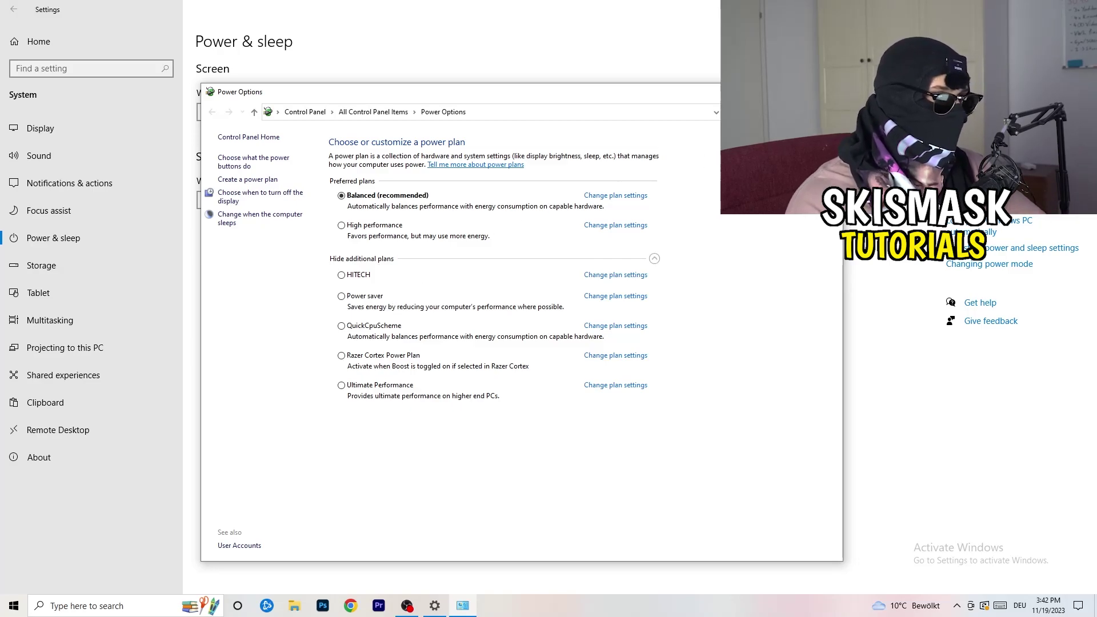
key("alt+F4")
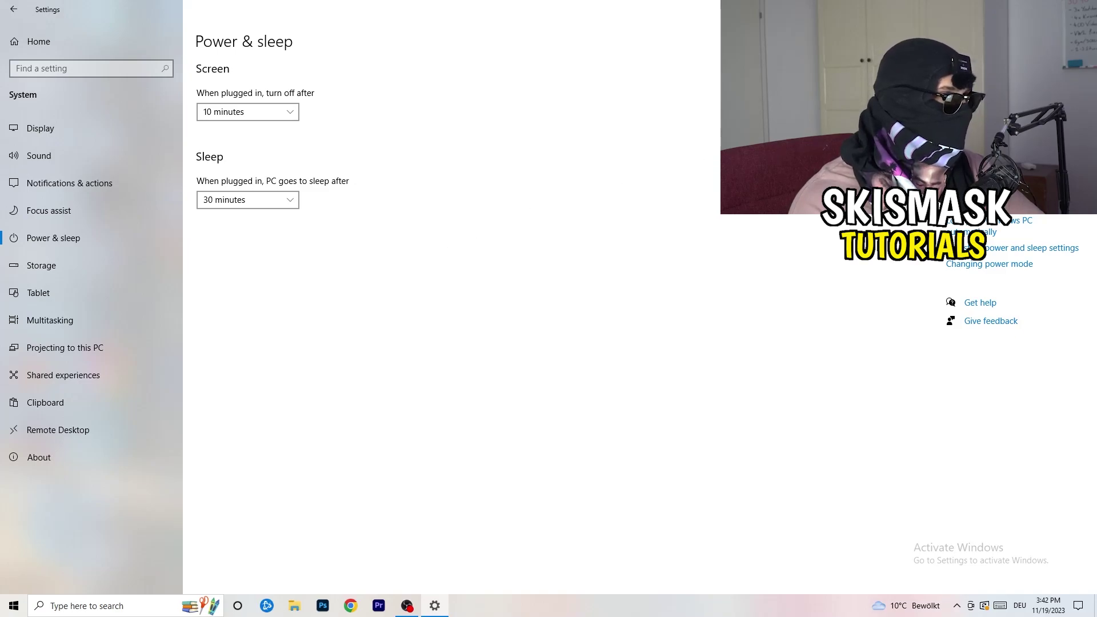
key("alt+F4")
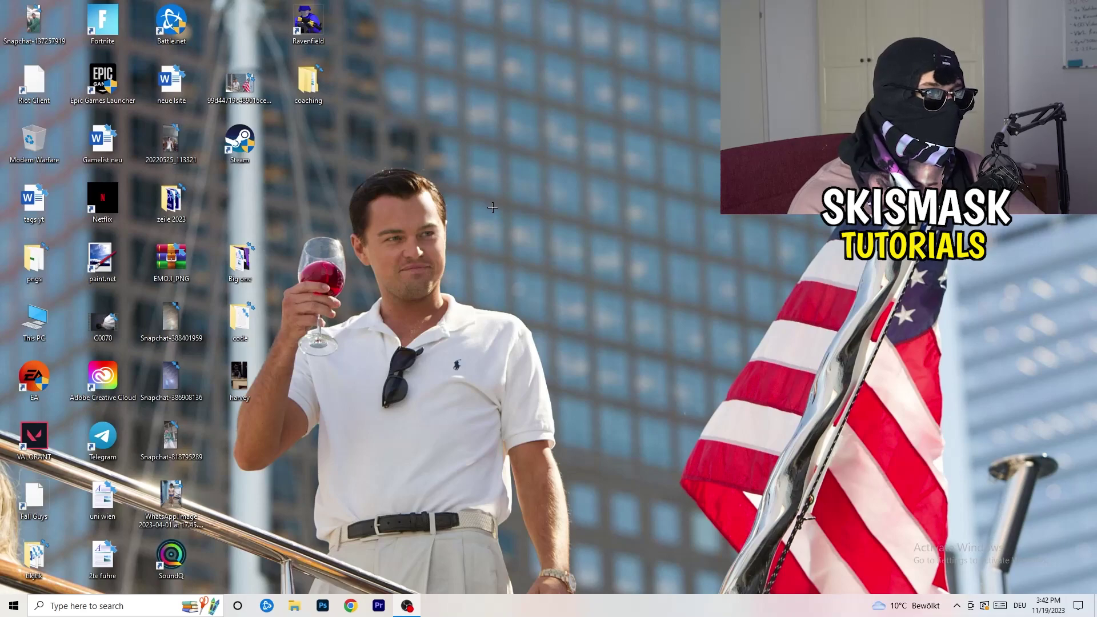
Move the Steam shortcut into open desktop space and open its Properties.
left_click_drag(261, 160, 602, 220)
left_click(474, 234)
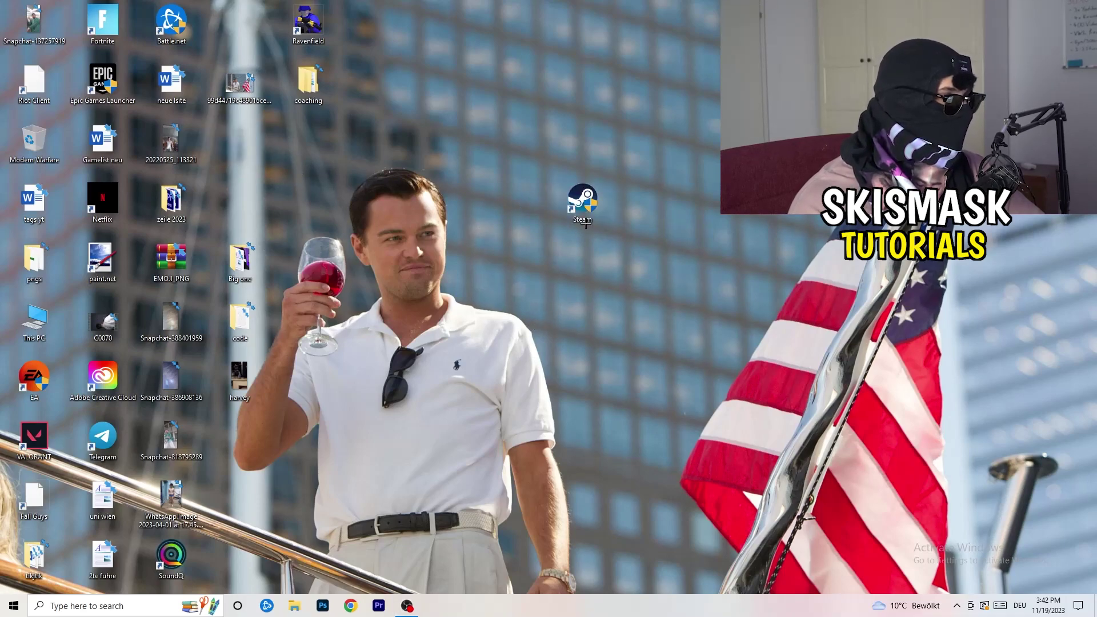
right_click(574, 205)
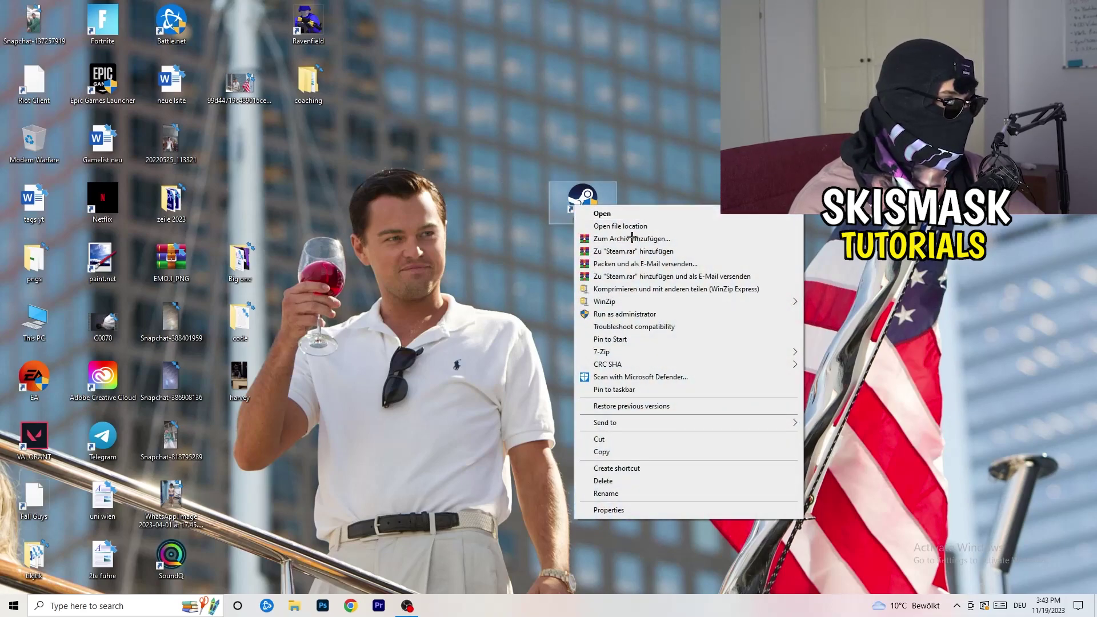
left_click(609, 510)
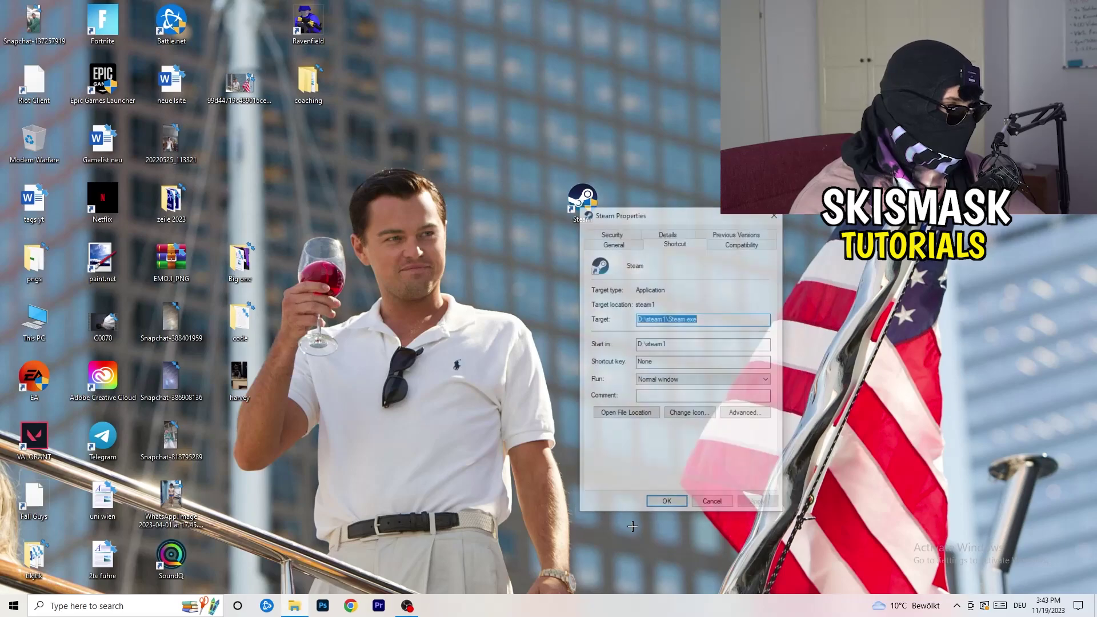
Set the Steam shortcut to Windows 8 compatibility mode and apply the change.
left_click_drag(641, 211, 530, 161)
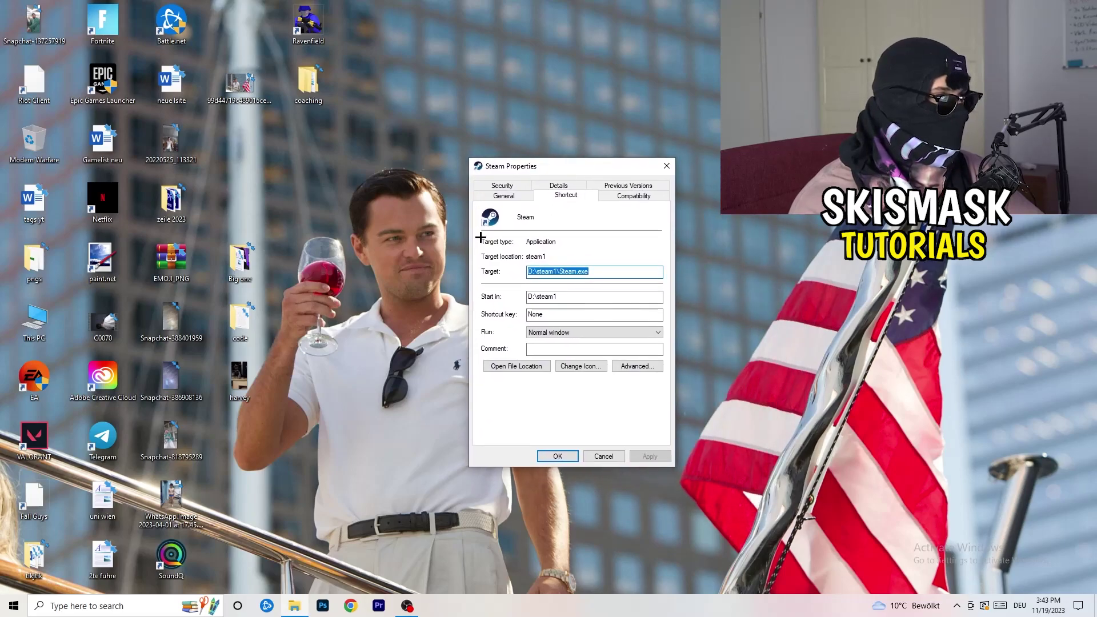
left_click(647, 197)
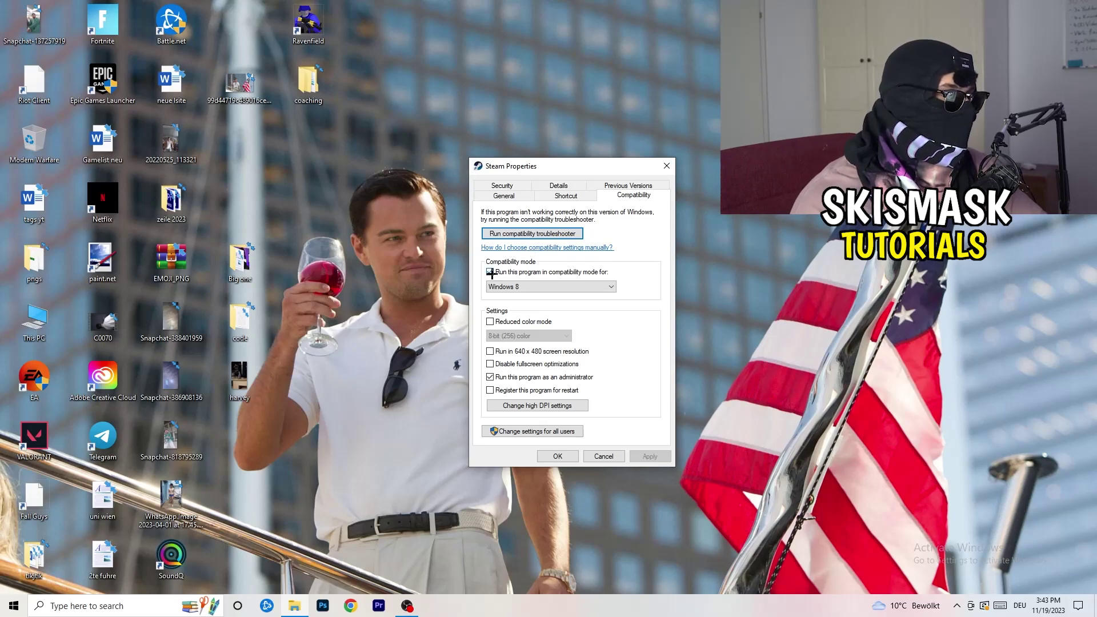
left_click(600, 272)
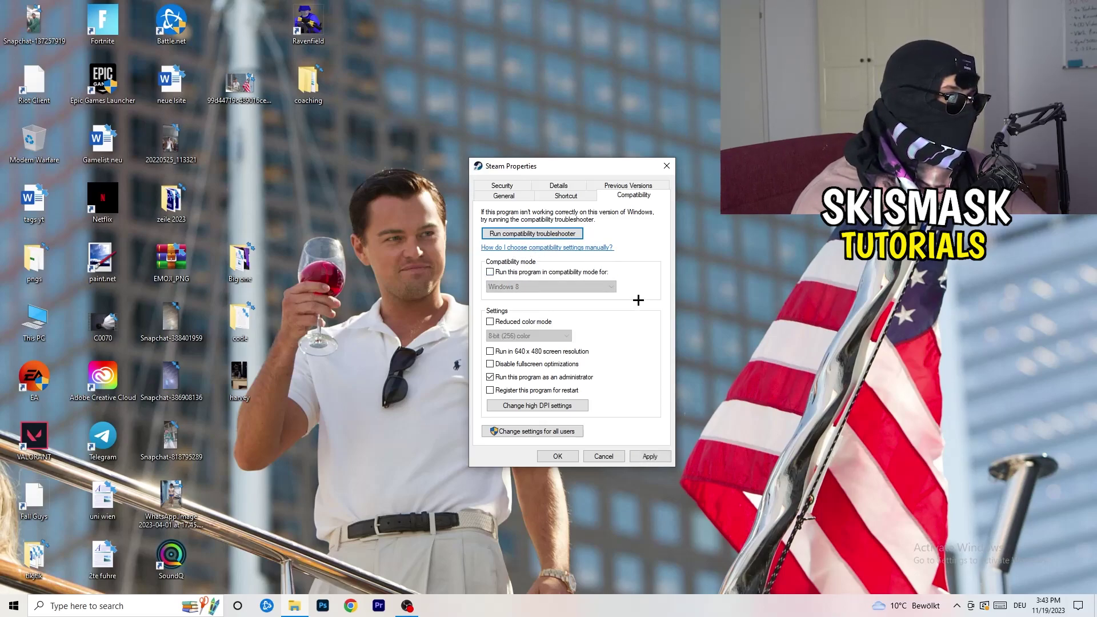
left_click(494, 272)
left_click(546, 287)
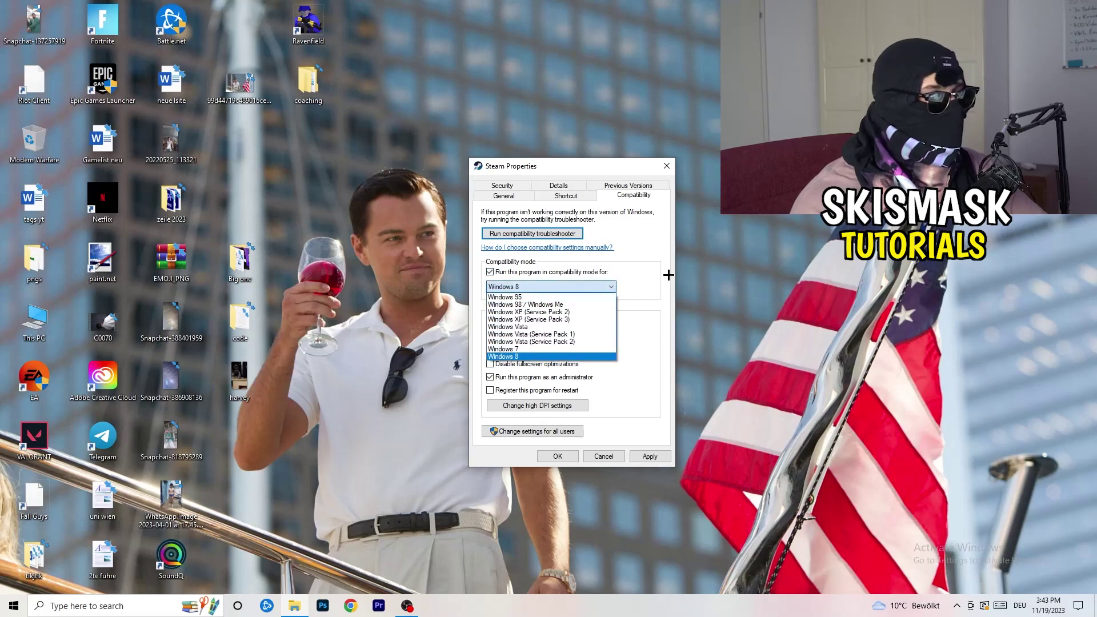
left_click(632, 274)
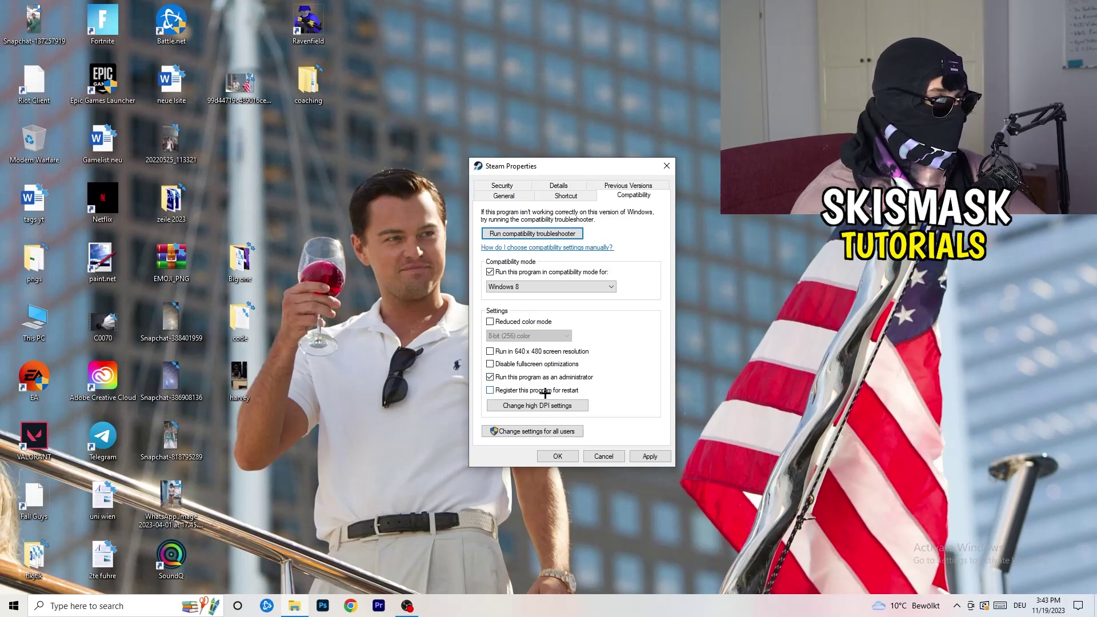
left_click(642, 456)
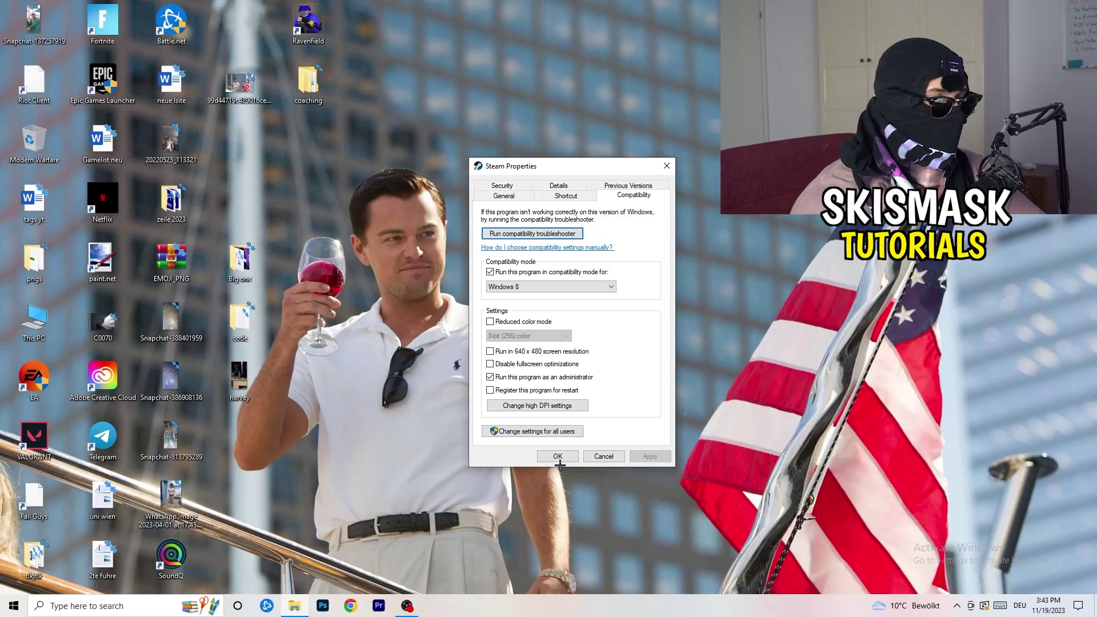
left_click(559, 456)
Return the Steam shortcut to the third icon column and open the Start menu.
left_click_drag(575, 195, 530, 215)
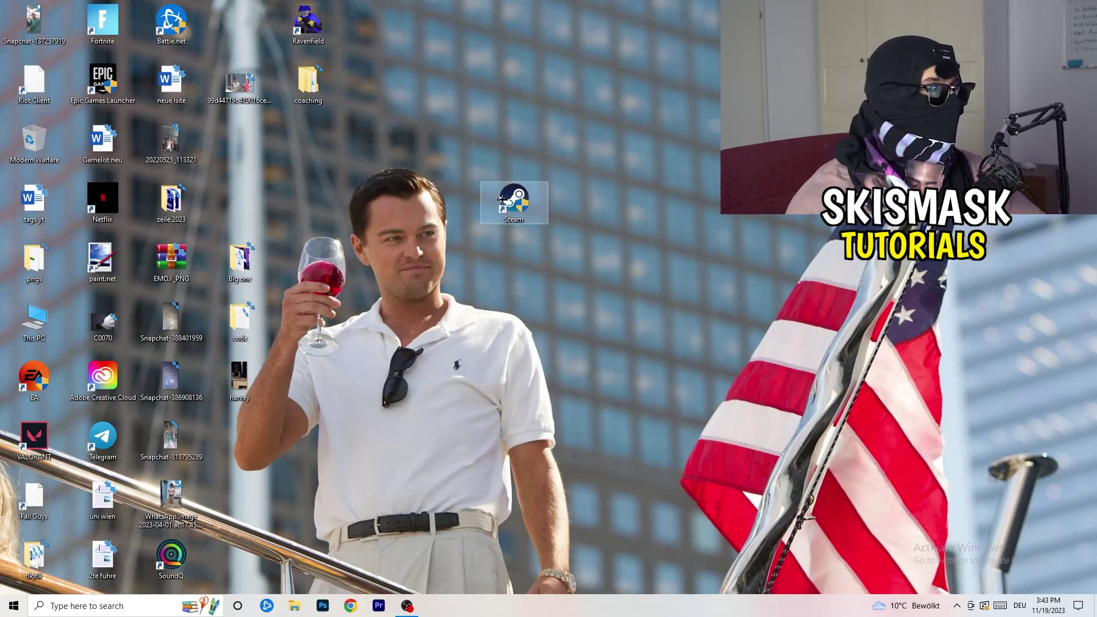
left_click_drag(531, 215, 667, 214)
left_click_drag(574, 157, 685, 286)
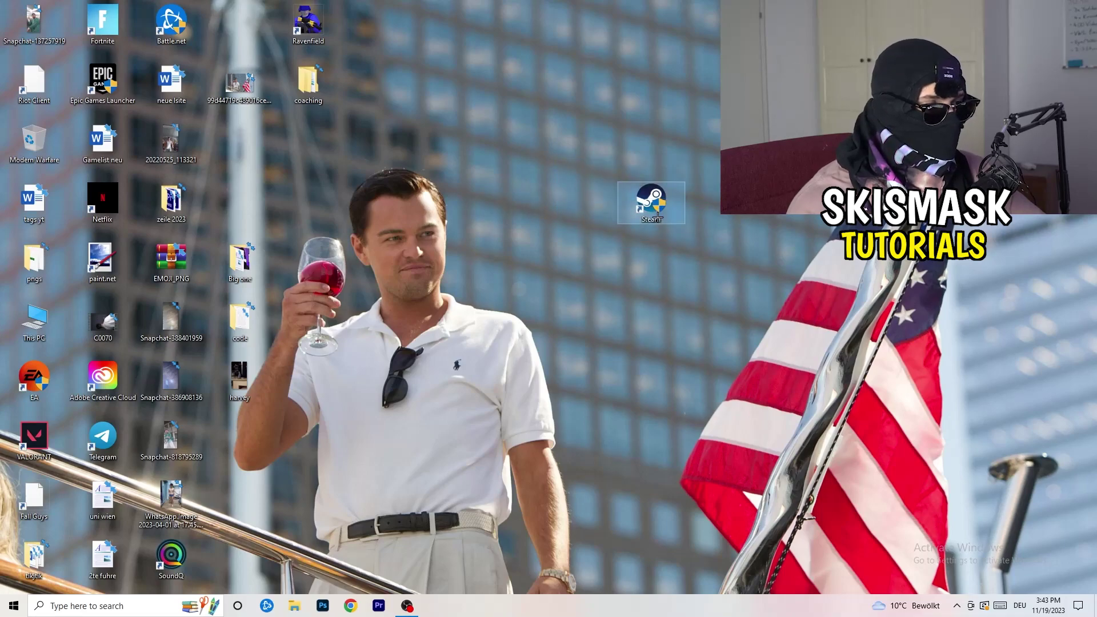
left_click(665, 351)
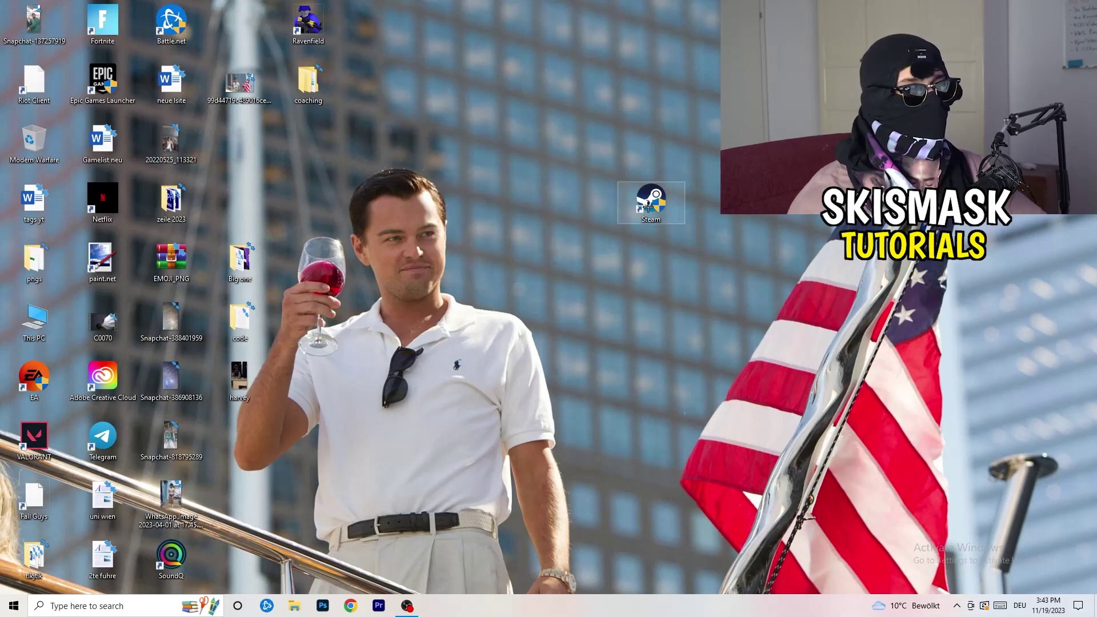
mouse_move(648, 206)
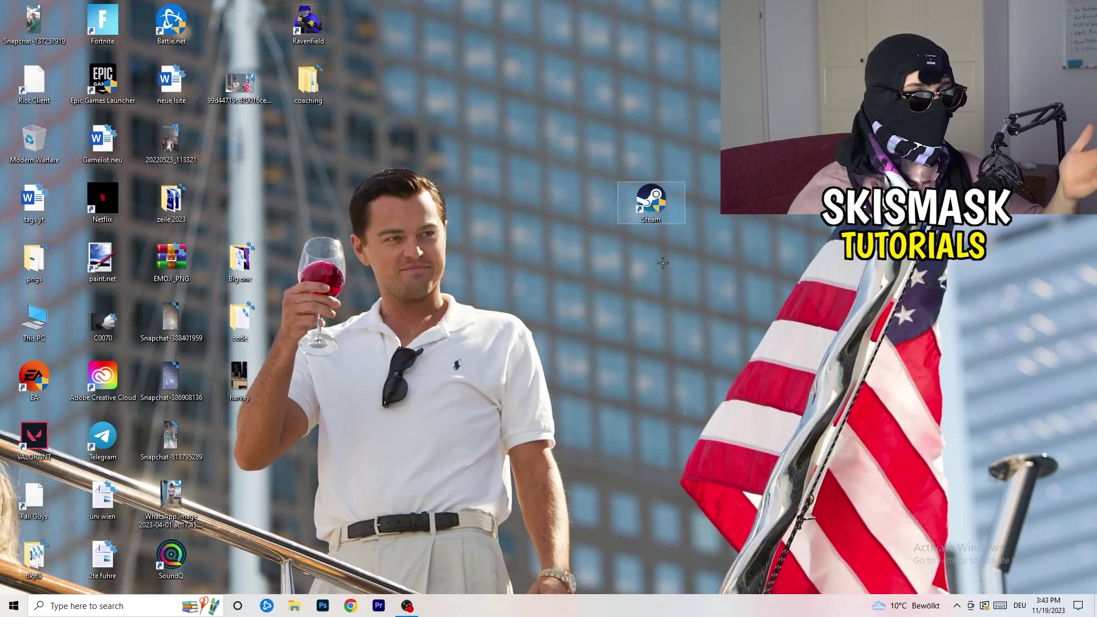
right_click(649, 201)
left_click(571, 291)
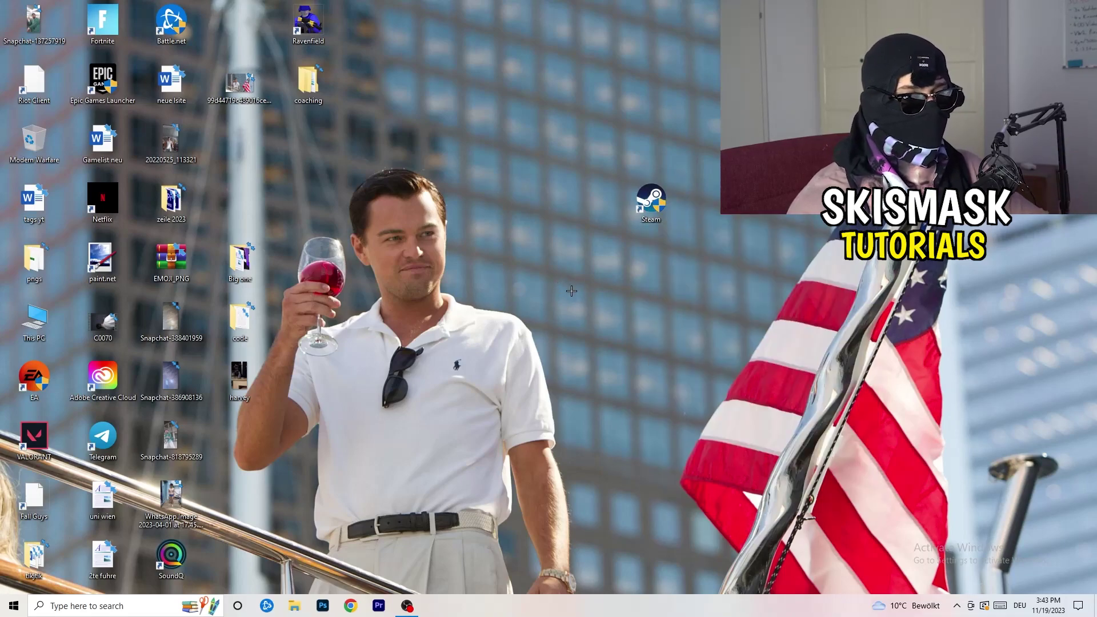
left_click_drag(650, 203, 245, 142)
left_click(437, 133)
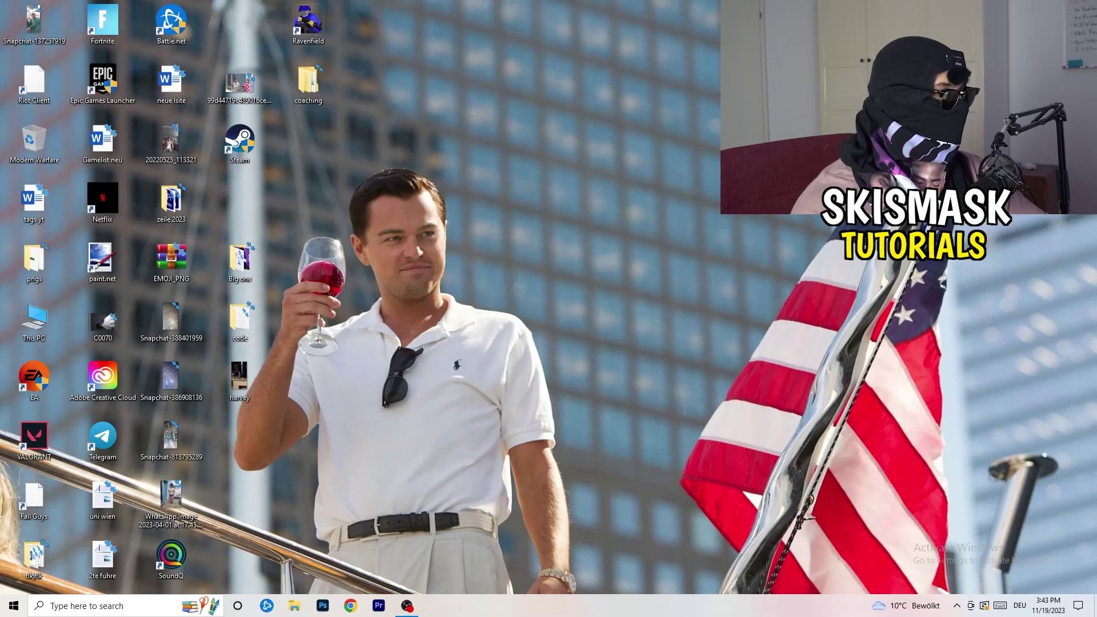
left_click(13, 606)
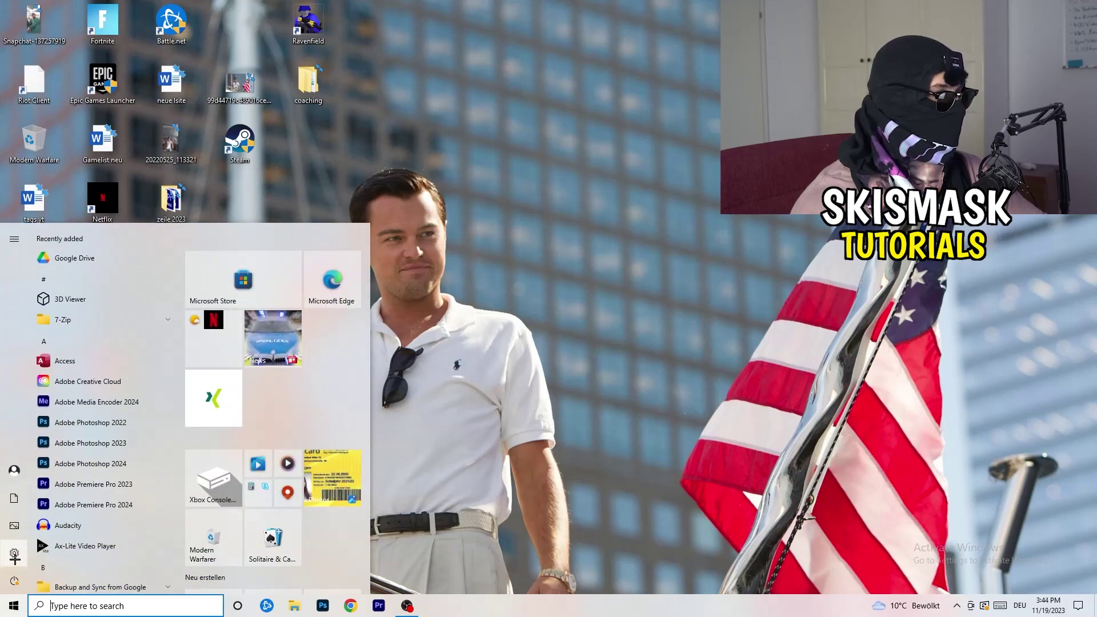
Open Gaming settings, confirm Xbox Game Bar is off, and view the Captures settings.
left_click(15, 555)
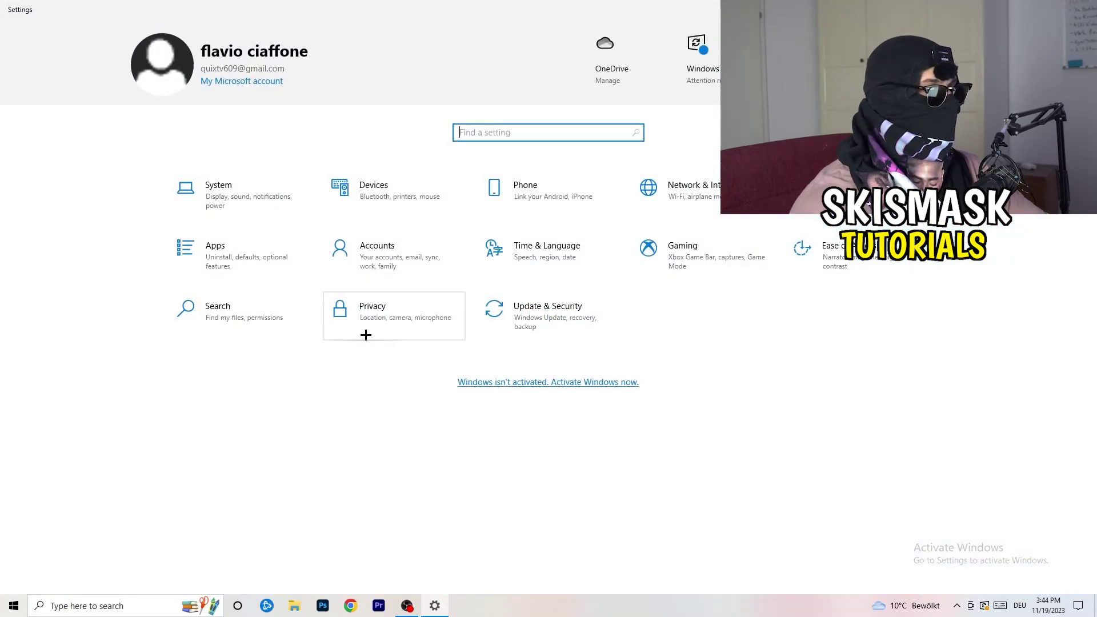
left_click(643, 269)
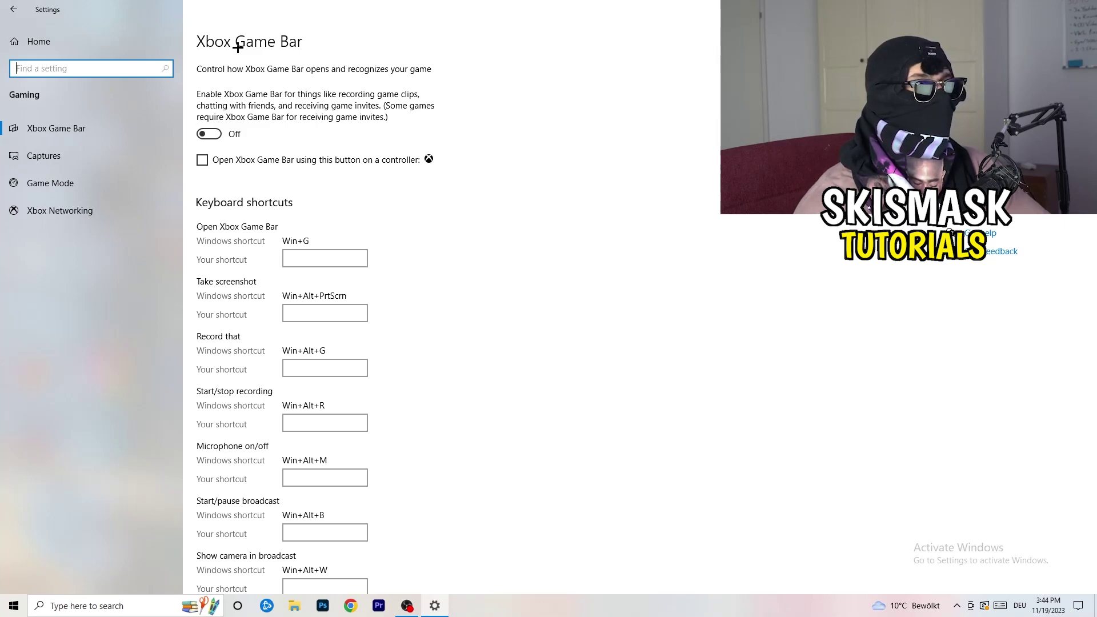
left_click(105, 165)
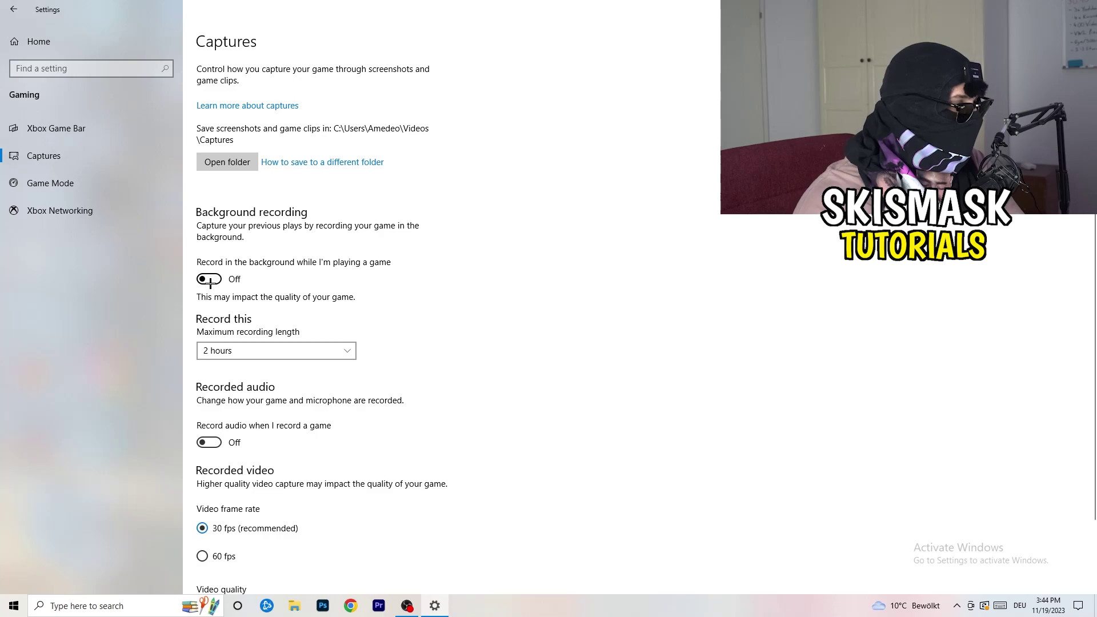
Verify background recording is off and Game Mode is on, then return to Settings home.
scroll(342, 357, "down", 2)
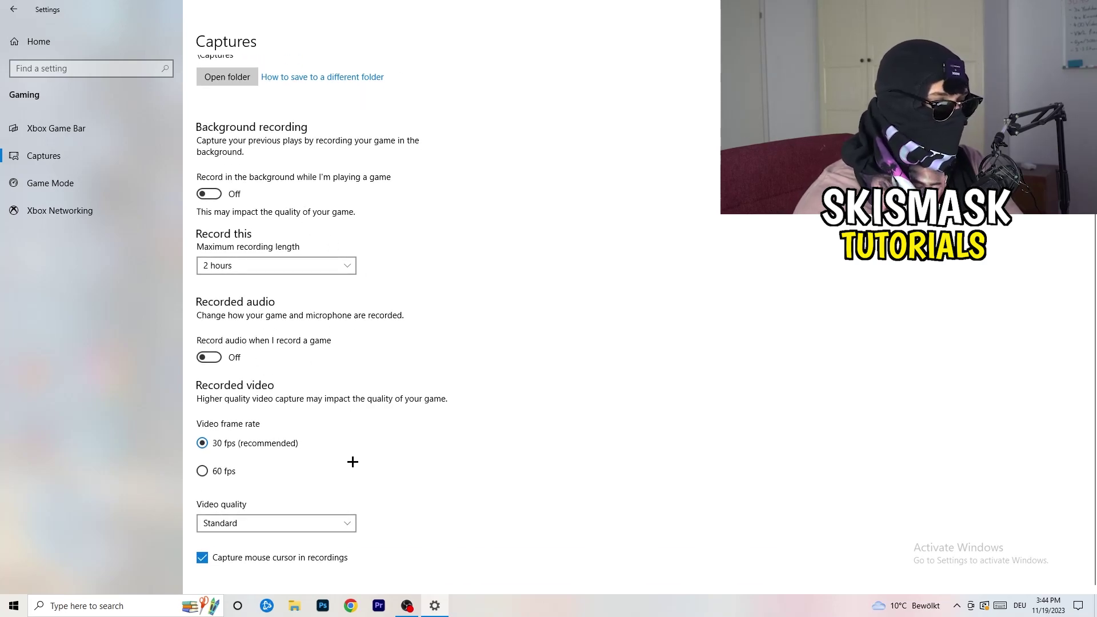
scroll(353, 461, "up", 2)
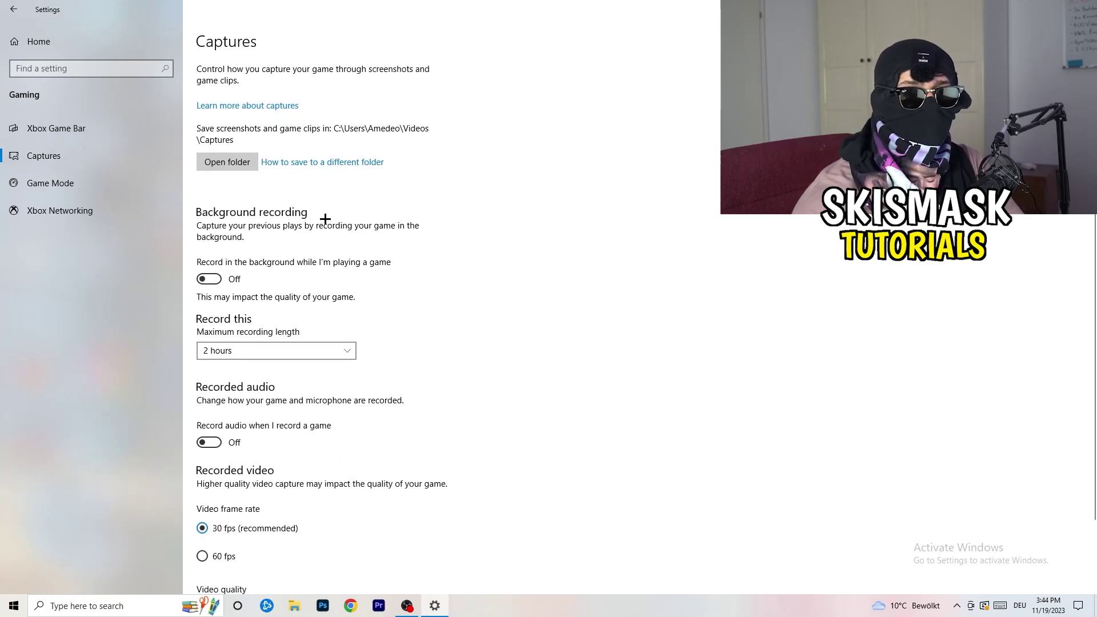
left_click(57, 177)
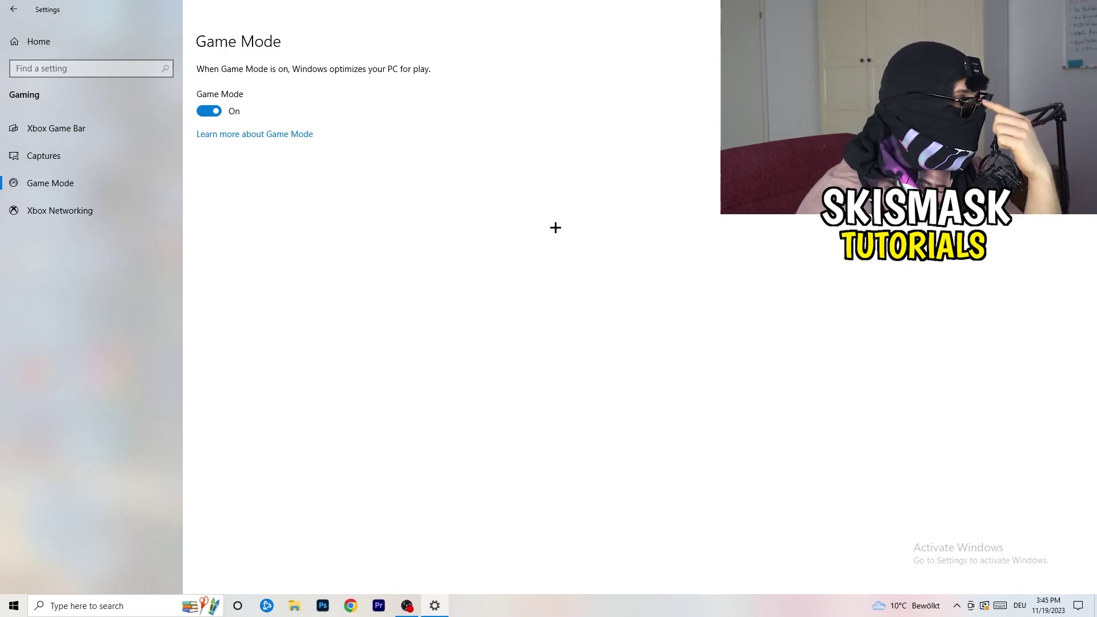
left_click(15, 9)
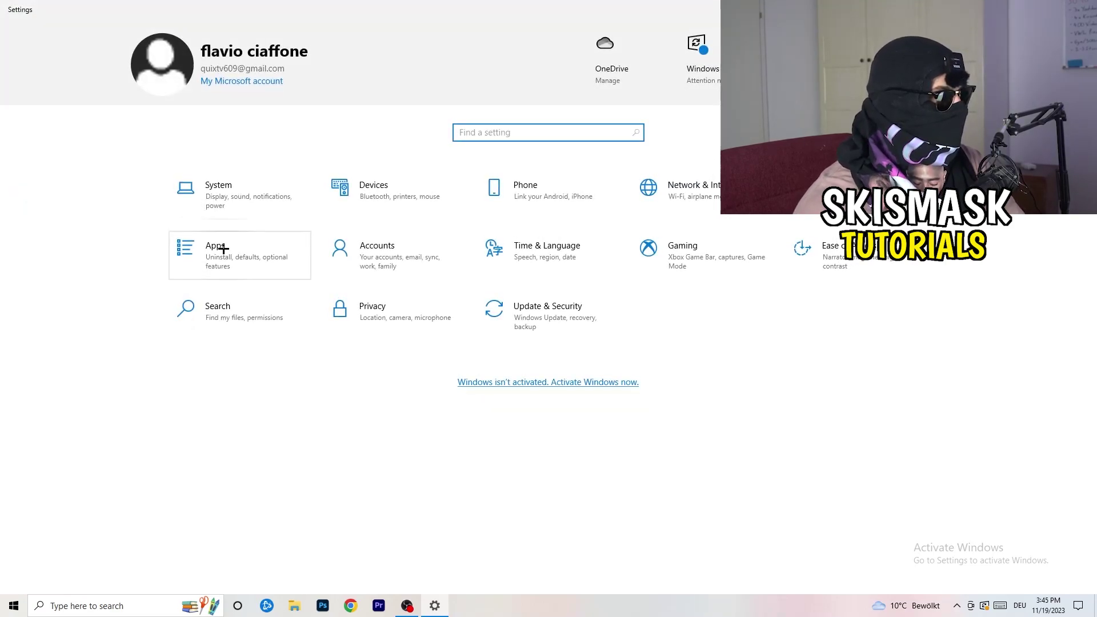